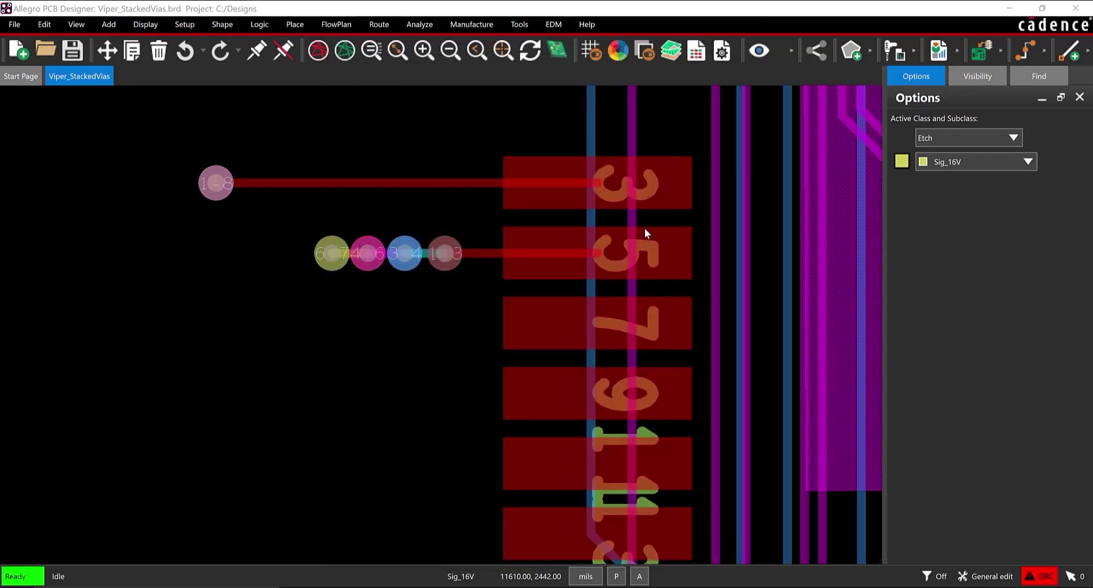
# Step: Route a Top trace left from pad 7 with a via to Sig_3H, then set Sig_7V as the alternate layer
pyautogui.click(379, 24)
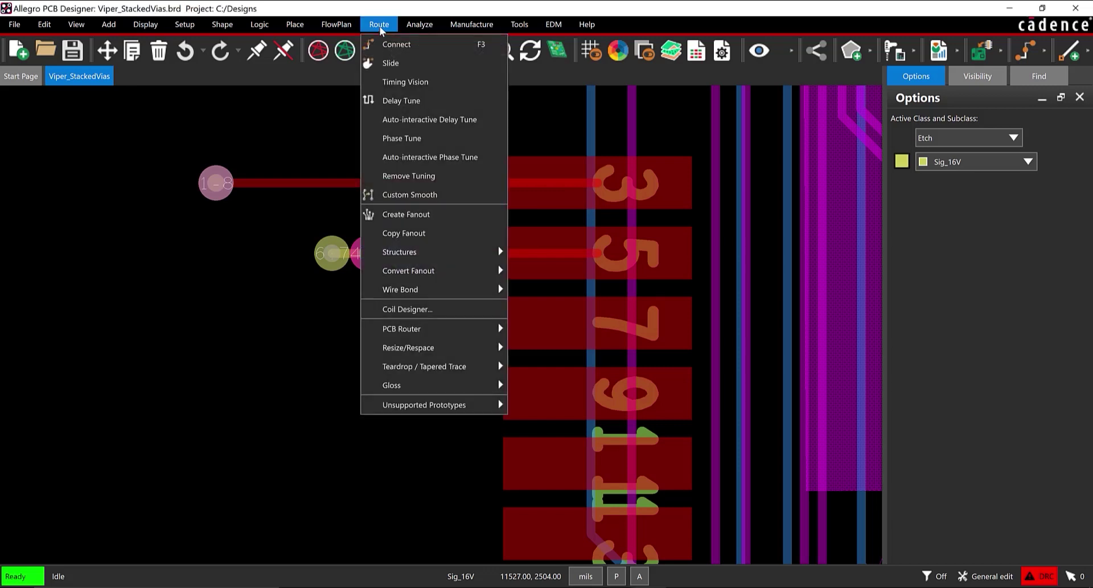
pyautogui.click(454, 49)
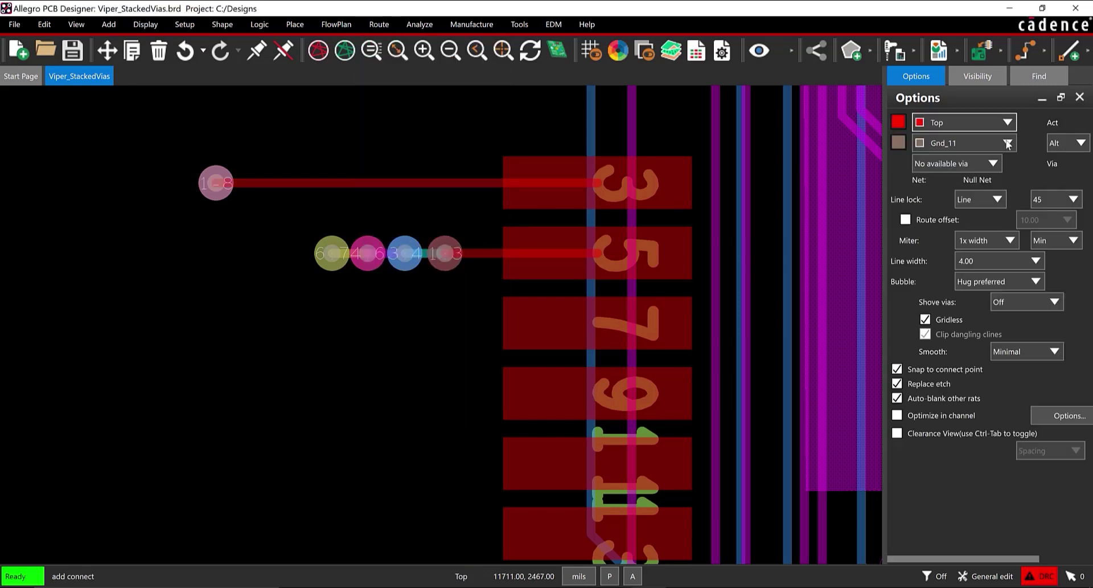
pyautogui.click(564, 324)
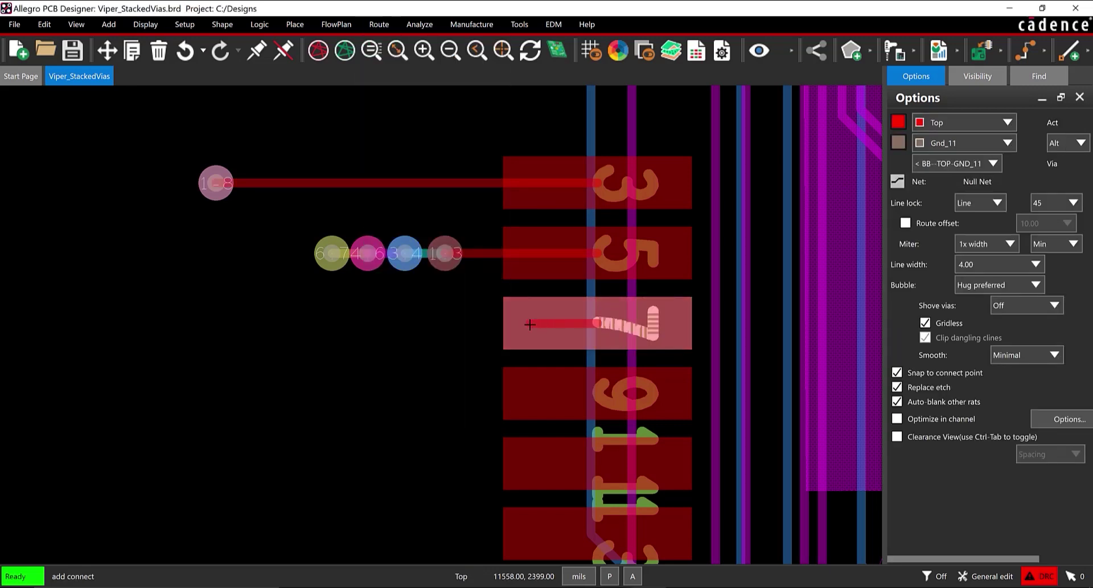
pyautogui.click(1008, 143)
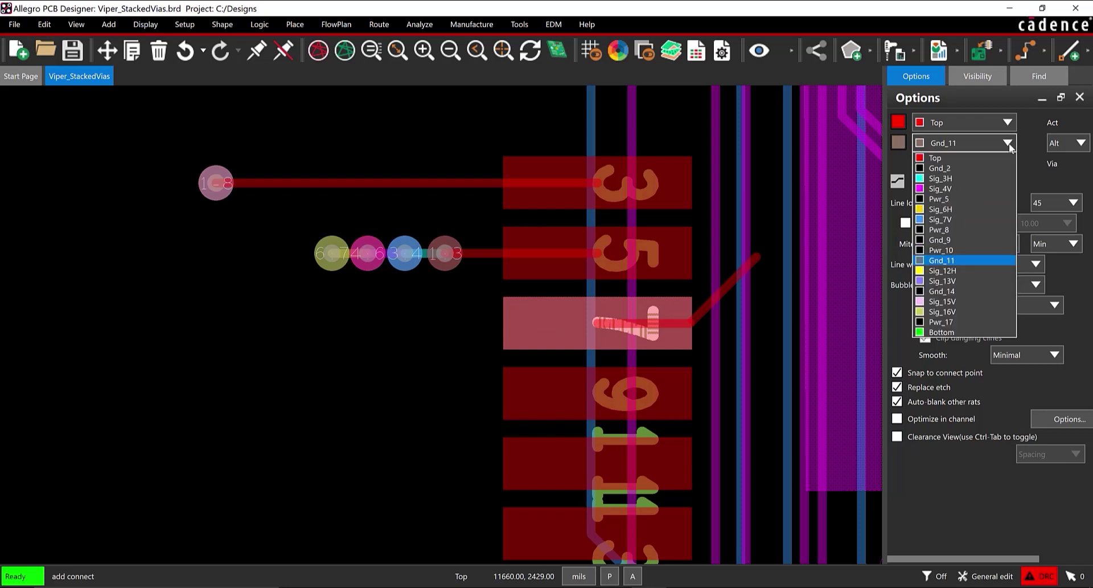
pyautogui.click(999, 178)
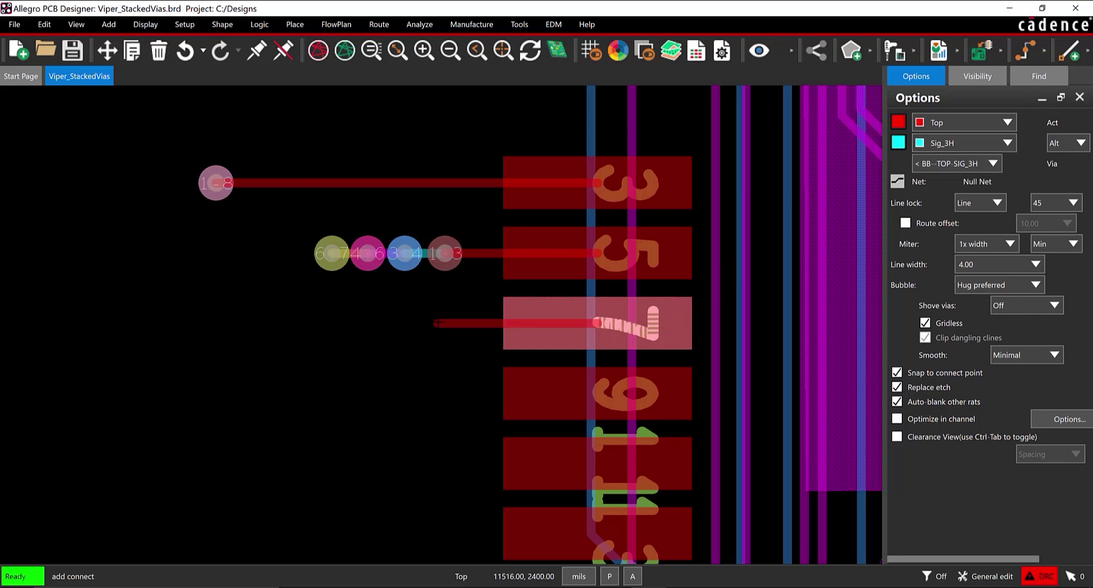
pyautogui.doubleClick(443, 322)
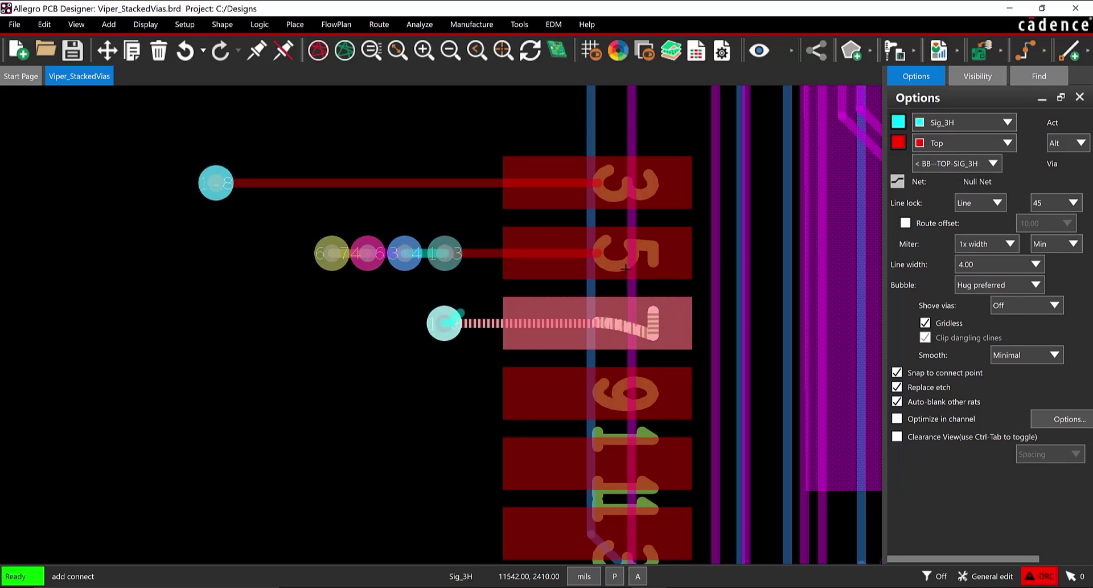
pyautogui.click(1003, 143)
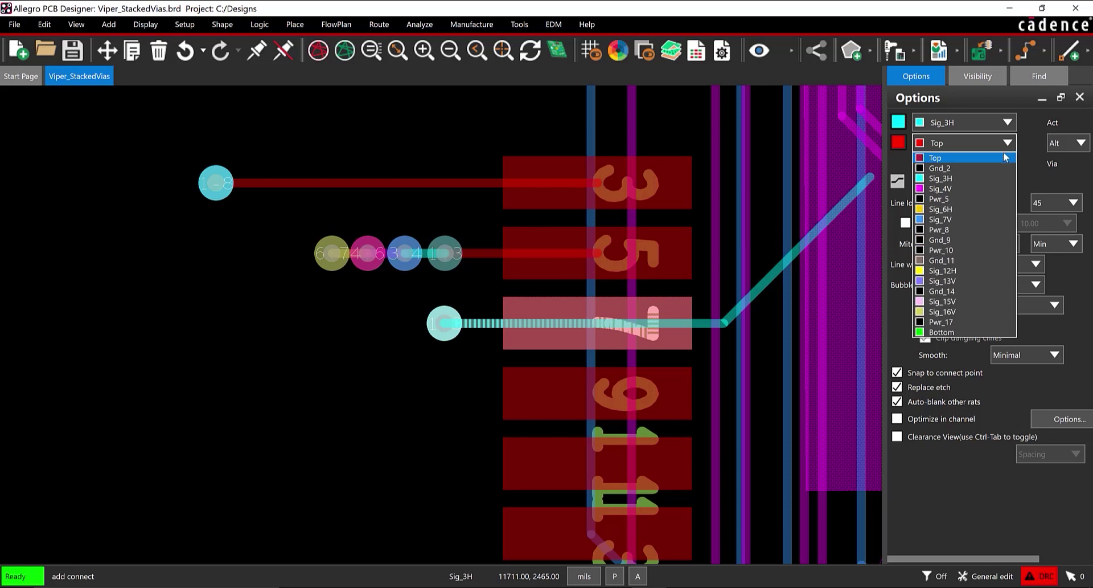
pyautogui.click(991, 220)
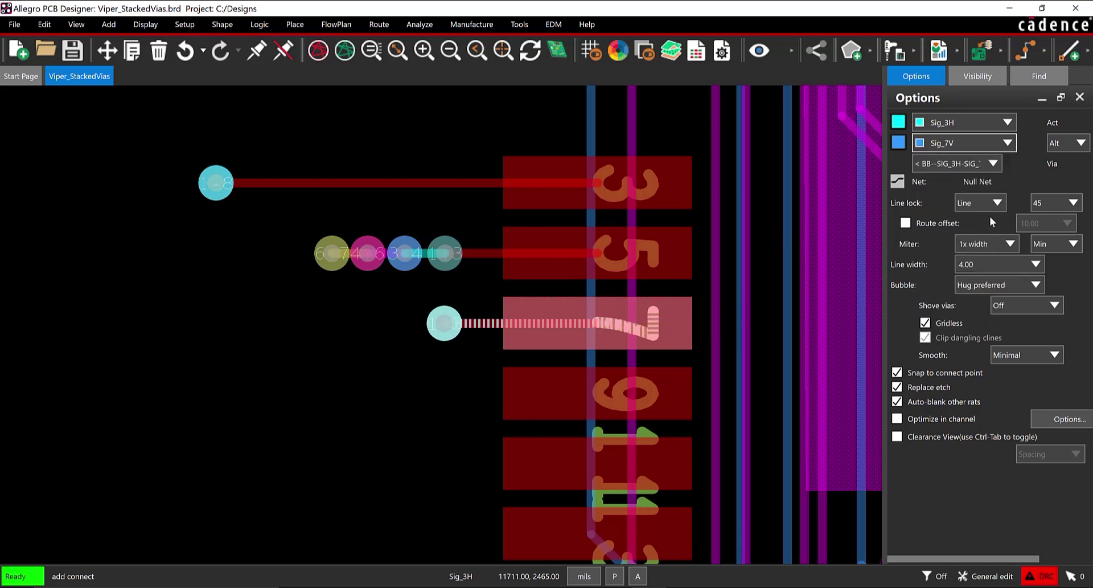
# Step: Add stacked vias through Sig_7V and Gnd_11 down to Sig_16V and bring up the route's actions menu
pyautogui.doubleClick(404, 323)
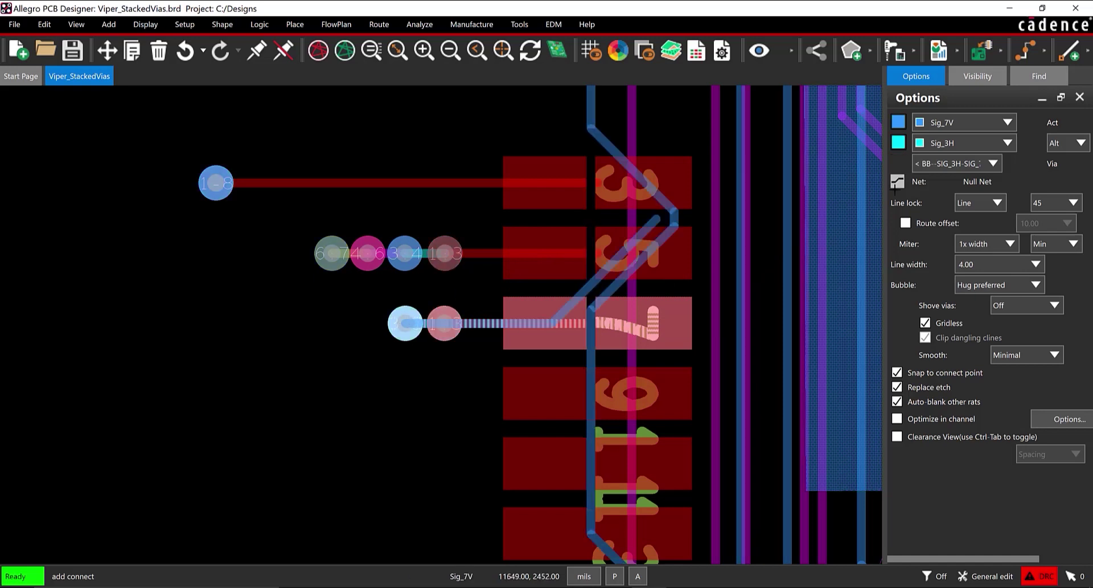
pyautogui.click(1008, 142)
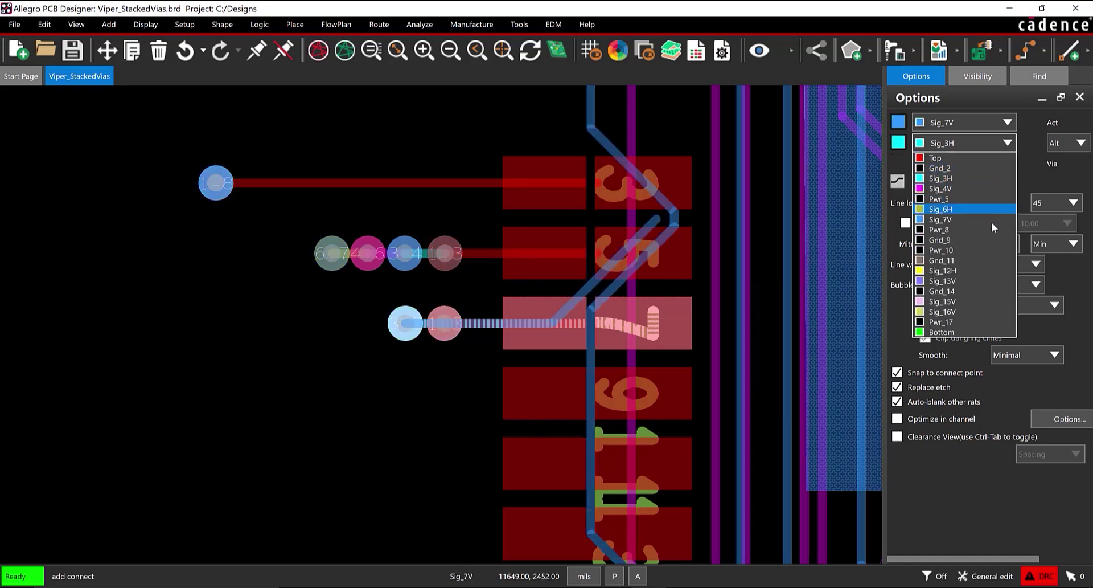
pyautogui.click(986, 260)
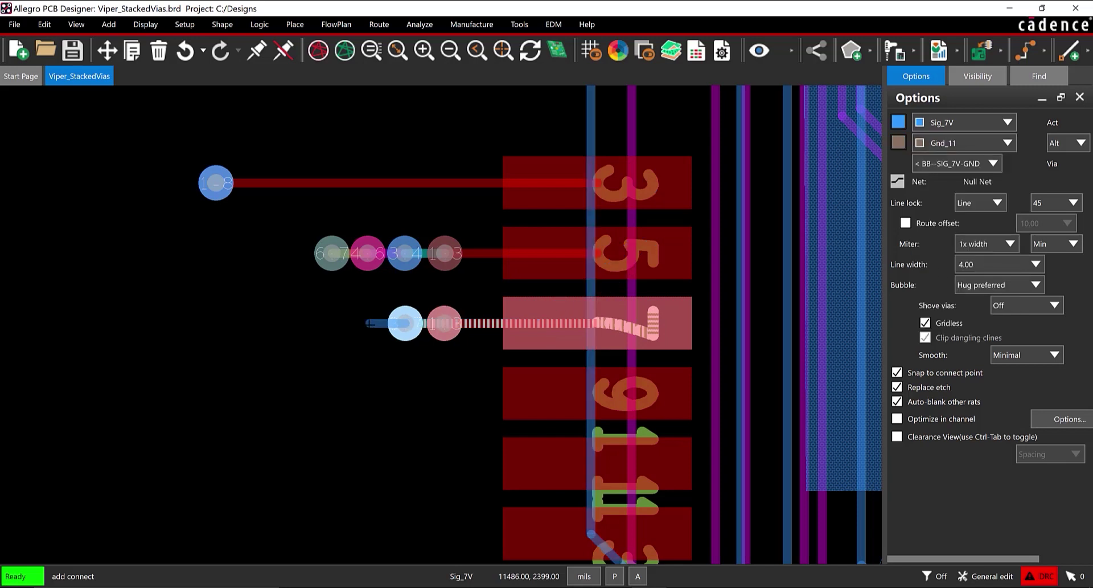
pyautogui.doubleClick(369, 324)
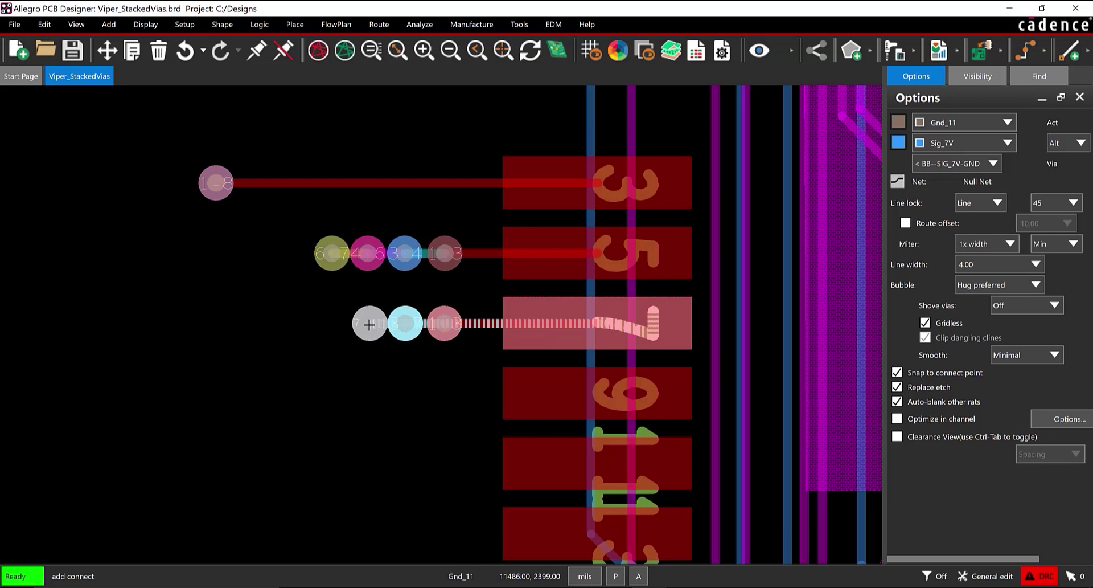
pyautogui.click(1012, 141)
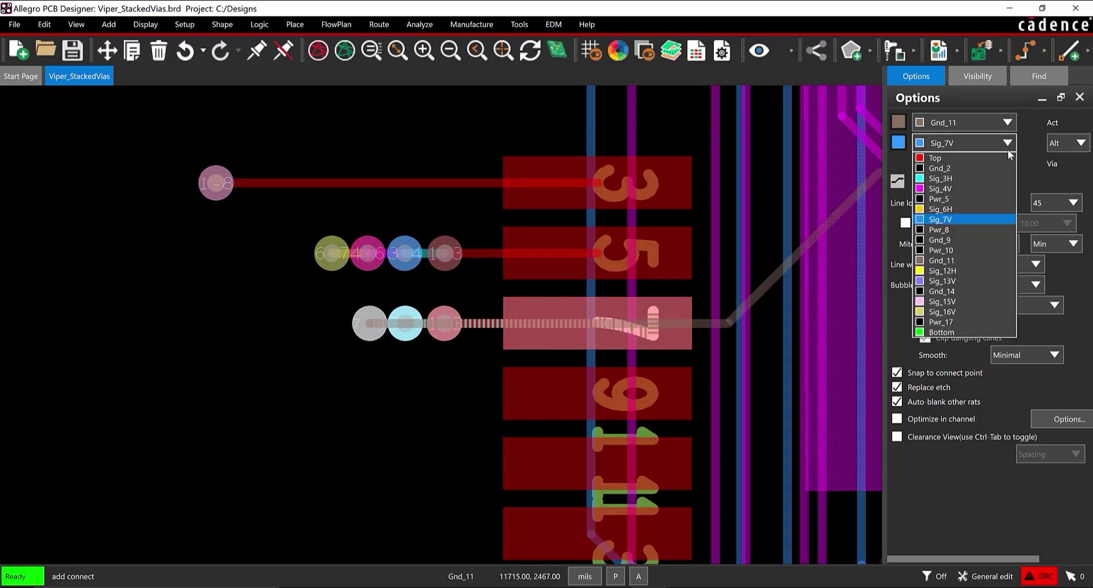
pyautogui.click(978, 311)
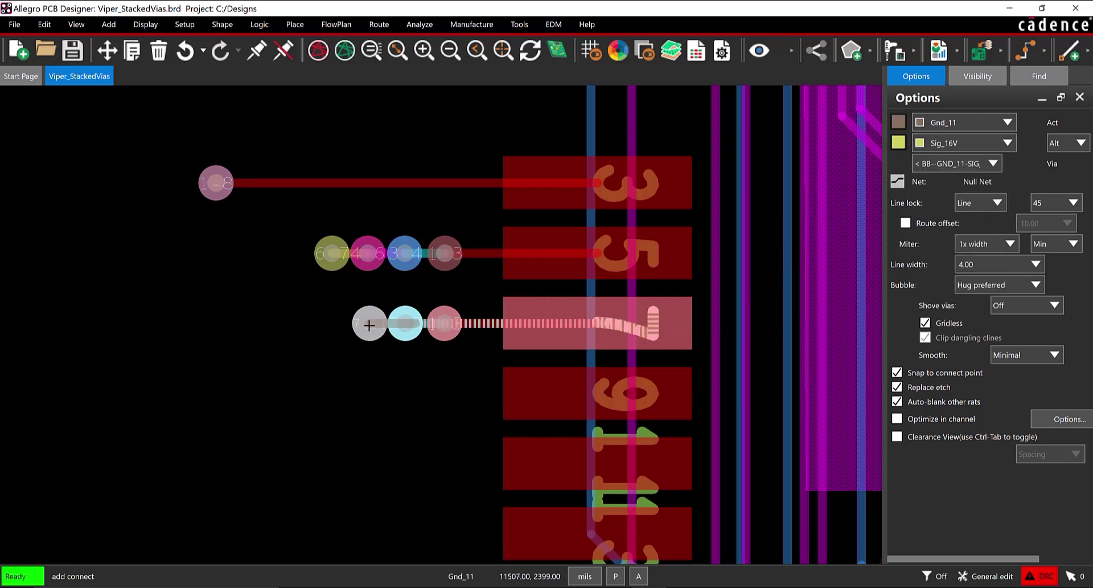
pyautogui.doubleClick(331, 324)
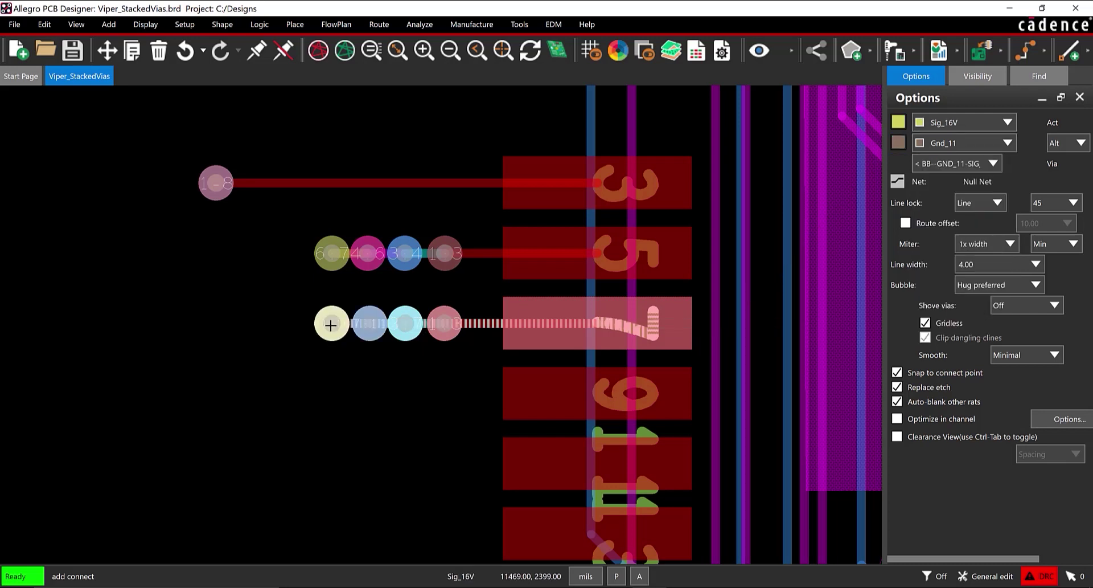
pyautogui.rightClick(331, 323)
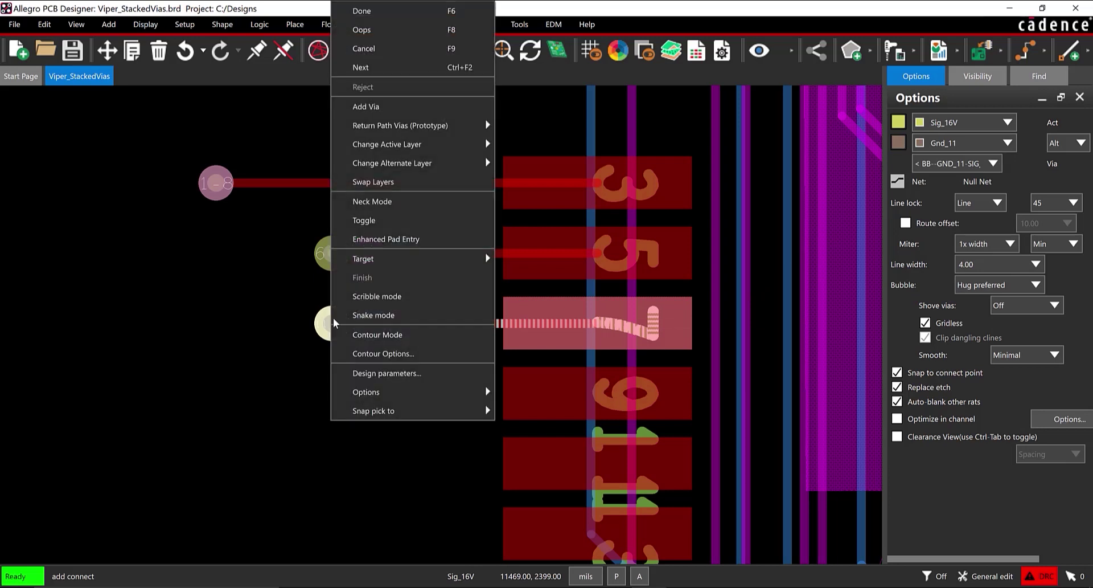
# Step: Finish the route and start a new HighSpeed via structure with via properties preserved
pyautogui.click(397, 11)
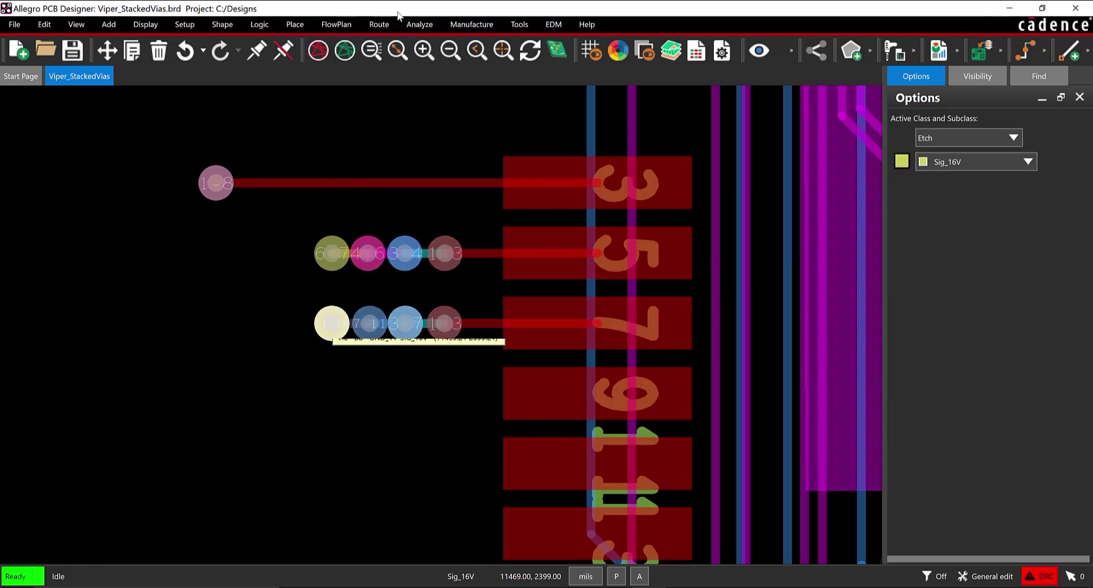
pyautogui.click(379, 24)
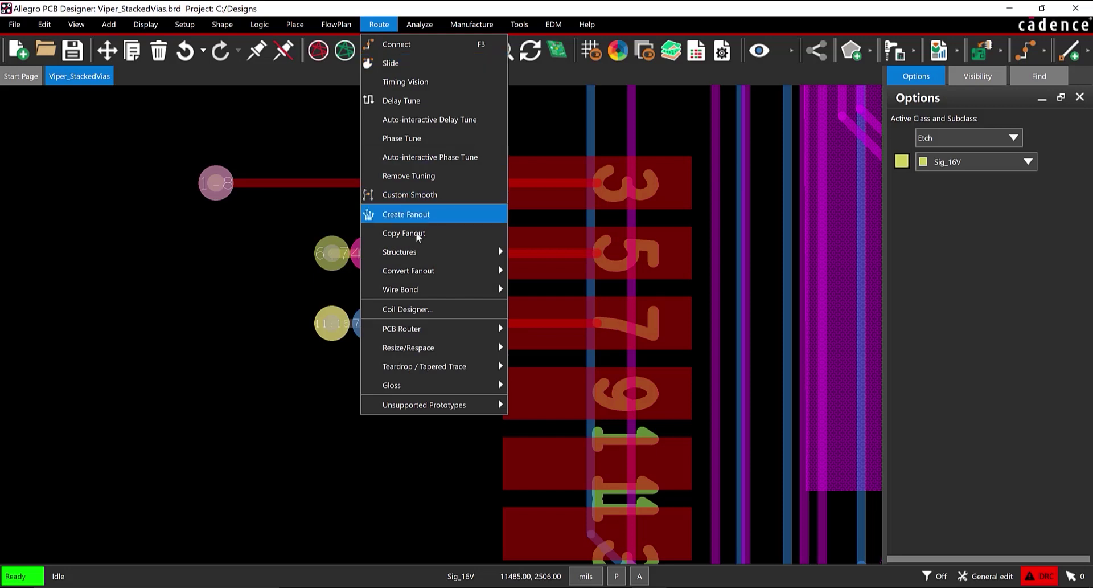
pyautogui.moveTo(431, 256)
pyautogui.click(533, 254)
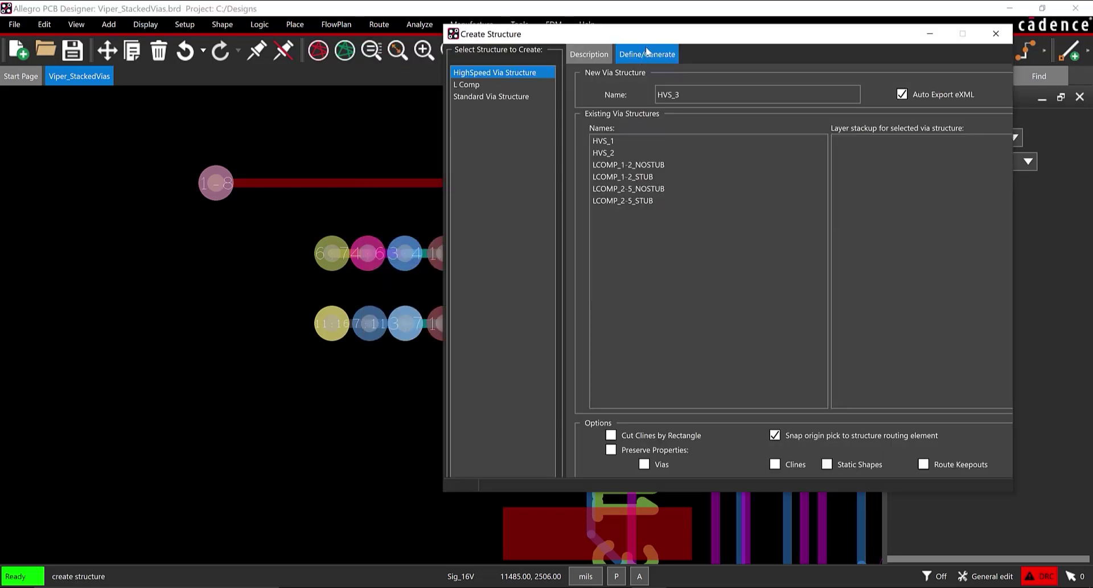
pyautogui.moveTo(652, 40); pyautogui.dragTo(727, 39)
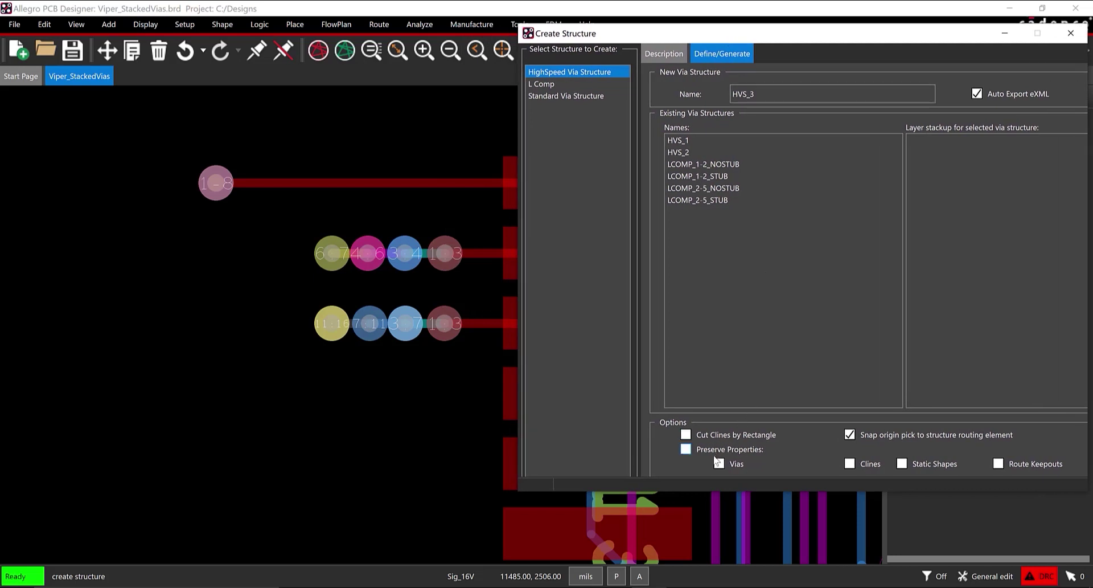
pyautogui.click(719, 464)
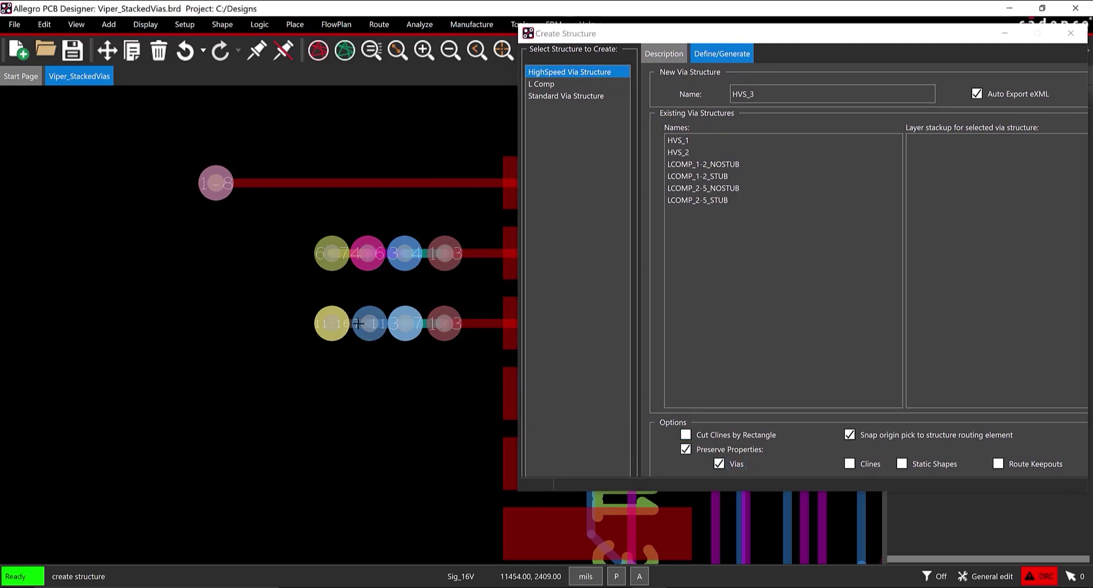
# Step: Window-select the stacked vias and save them as HVS_3.exml, confirming and closing the window
pyautogui.moveTo(472, 345); pyautogui.dragTo(476, 345)
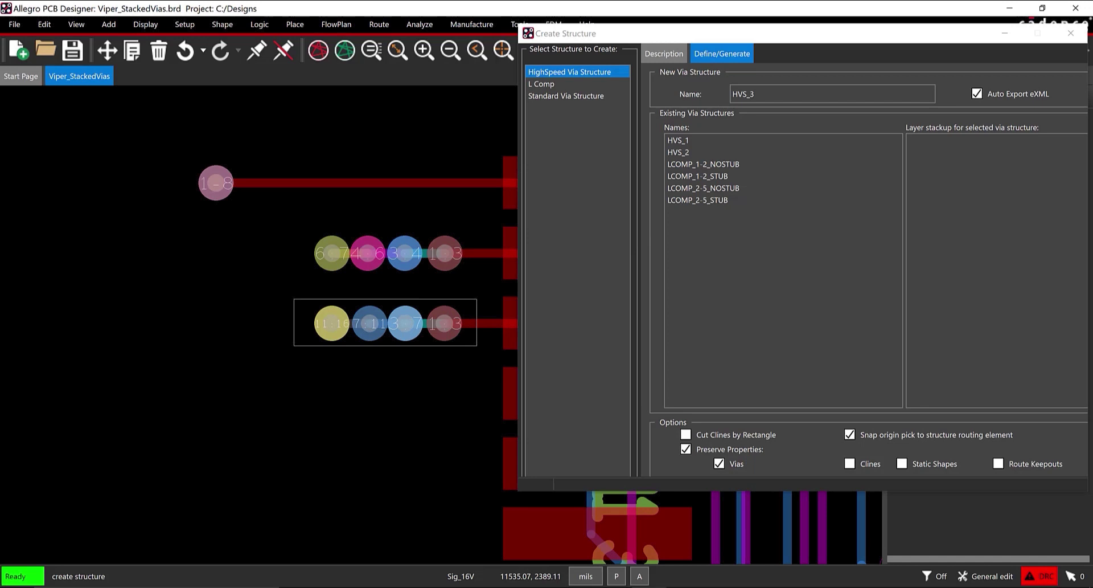
pyautogui.moveTo(477, 345); pyautogui.dragTo(484, 347)
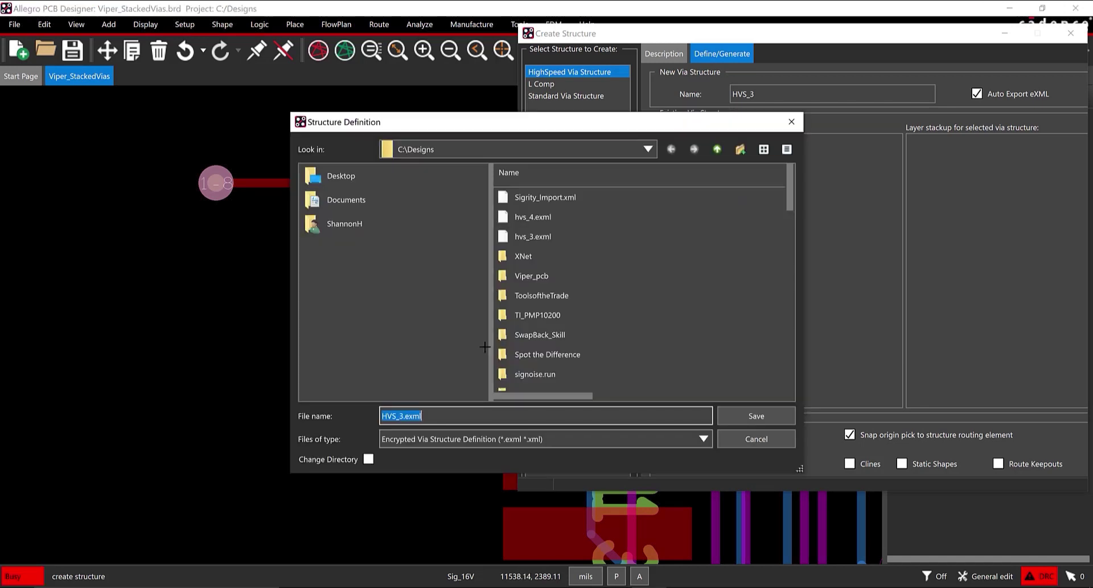
pyautogui.click(727, 414)
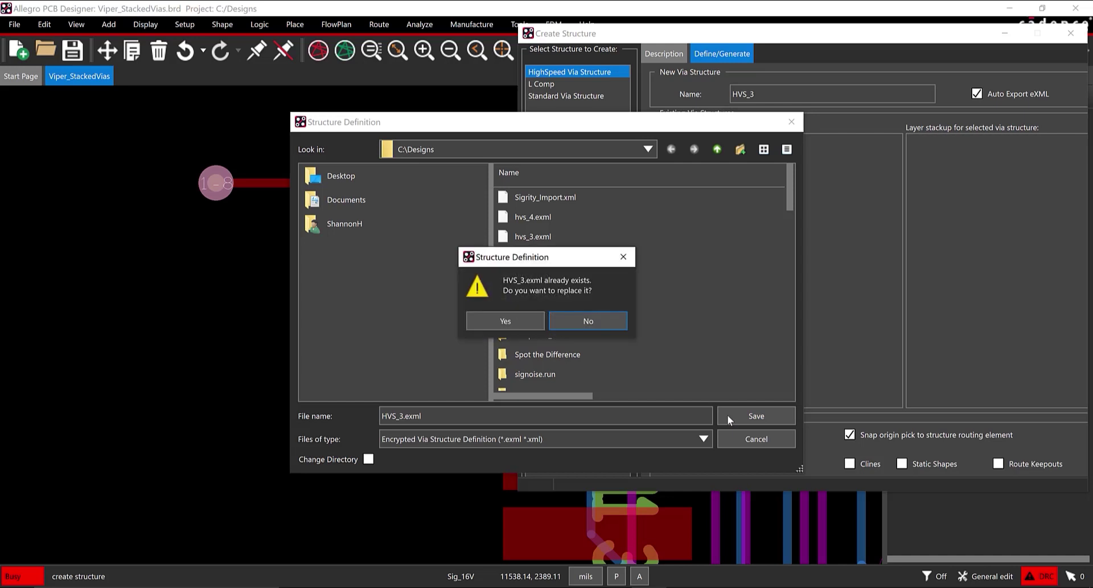
pyautogui.click(498, 322)
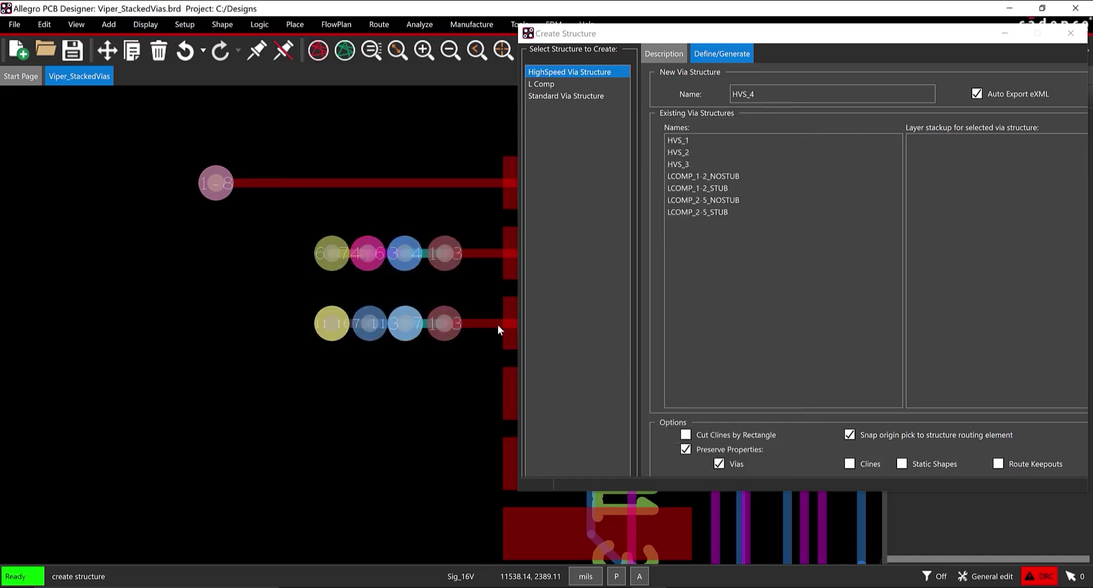
pyautogui.click(697, 164)
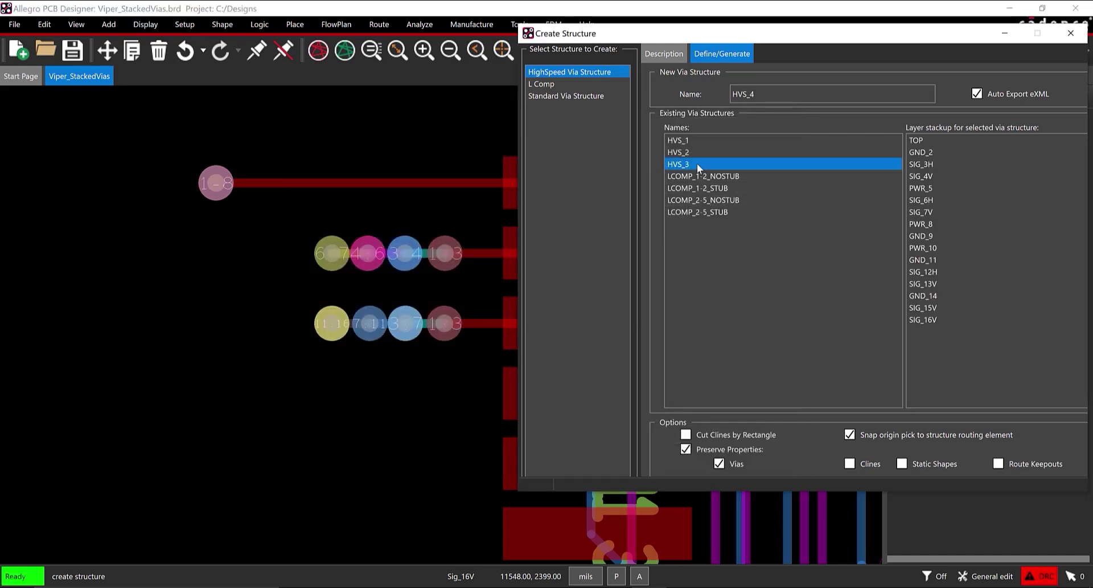
pyautogui.press('Return')
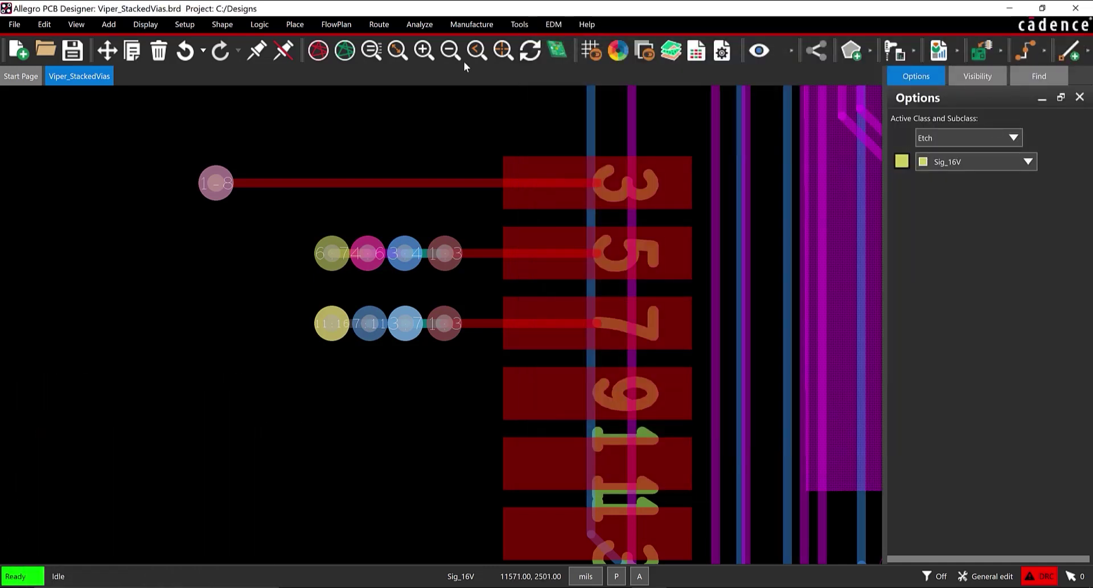
# Step: Open Route > Structures > Place, choose HVS_3, and include unassigned pins
pyautogui.click(389, 29)
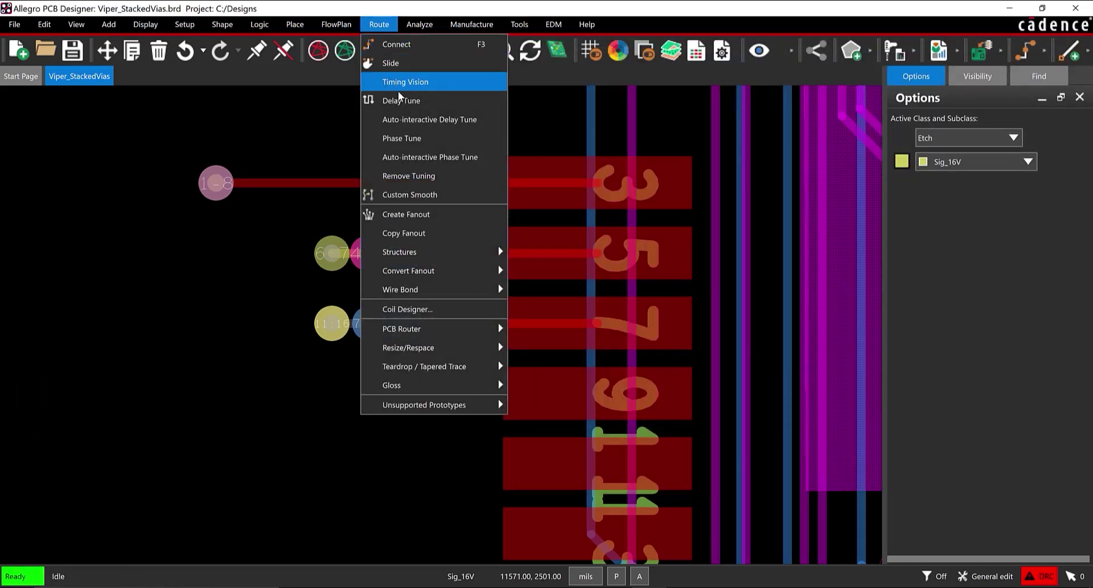
pyautogui.moveTo(433, 253)
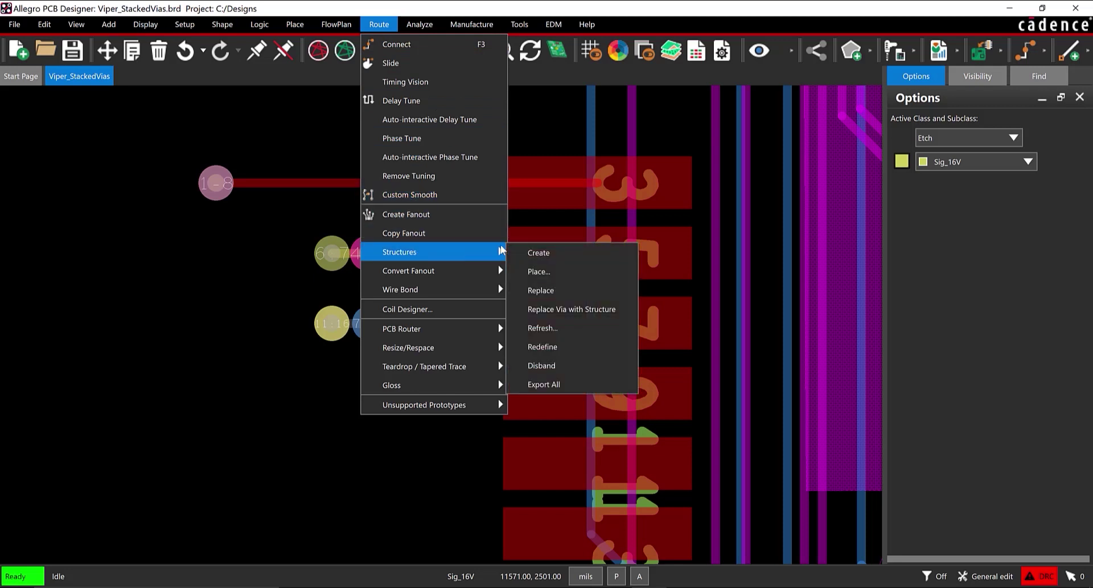
pyautogui.click(604, 271)
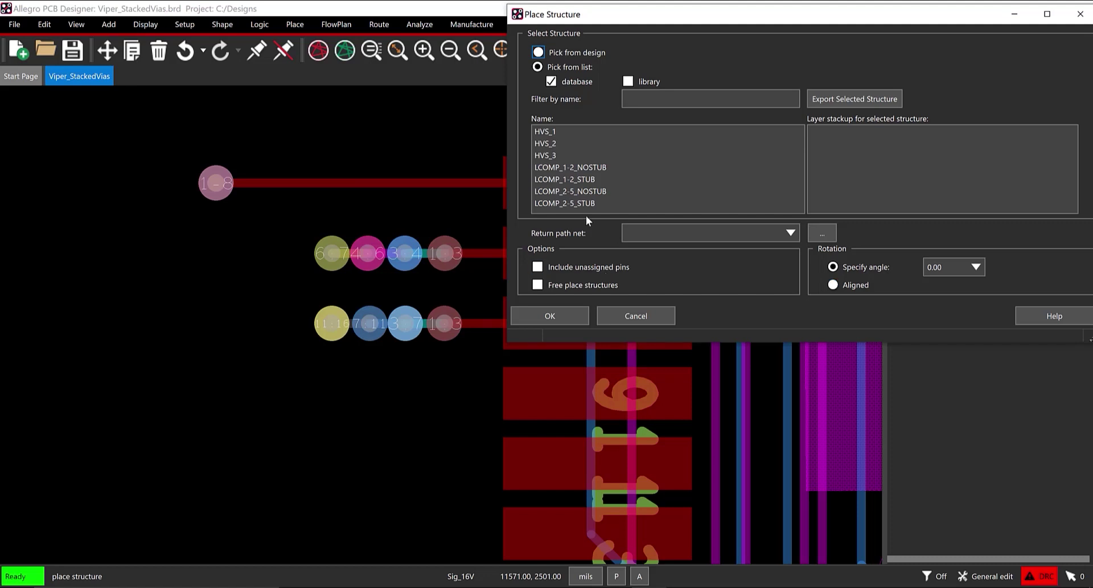
pyautogui.click(562, 154)
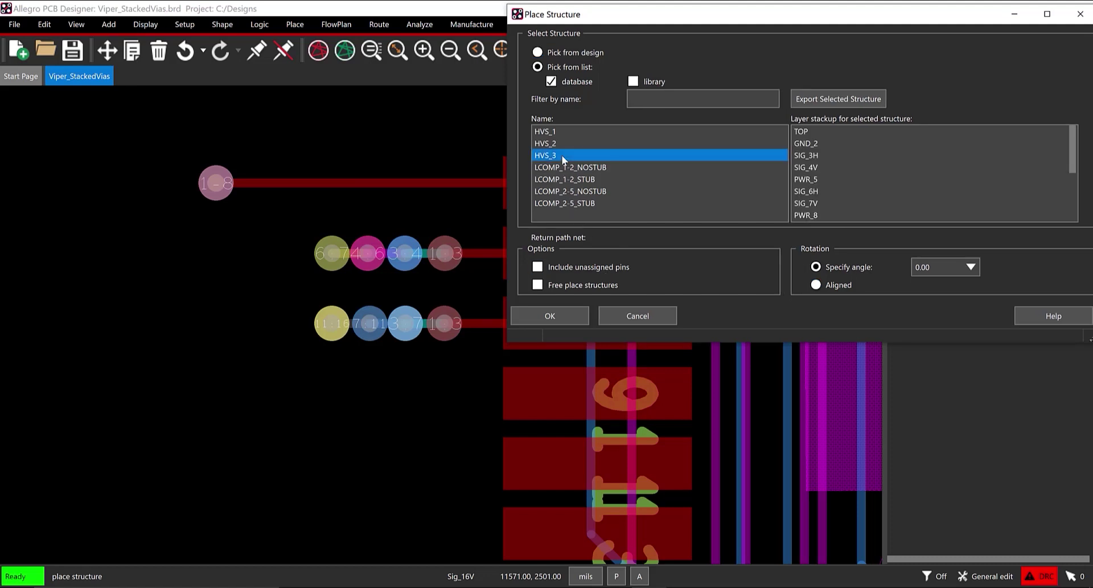
pyautogui.click(537, 267)
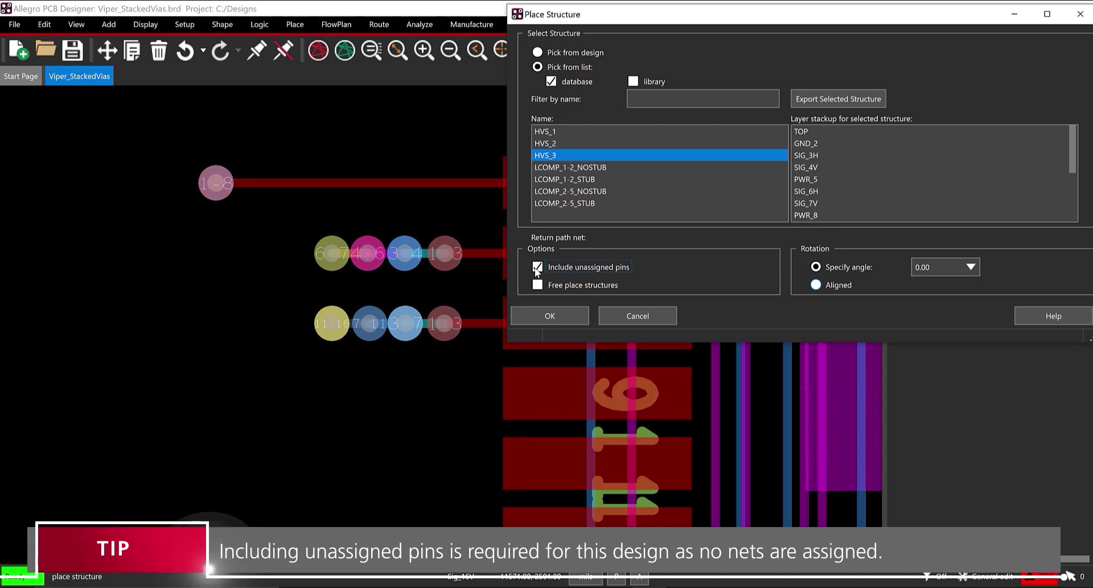
# Step: Snap the HVS_3 pick point to a pin and place the copy on pad 9's trace
pyautogui.rightClick(552, 395)
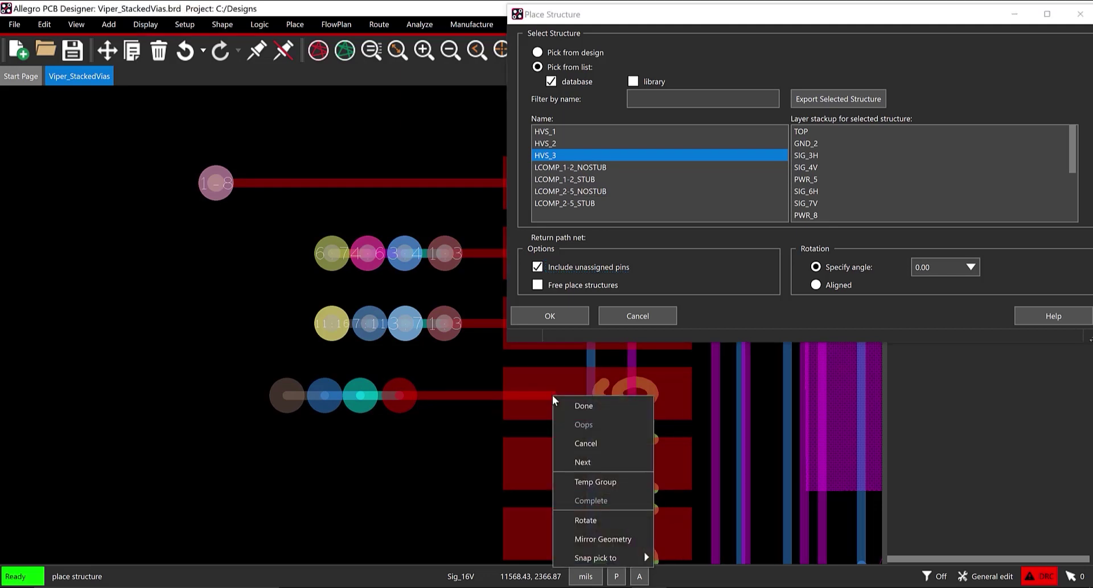
pyautogui.moveTo(596, 558)
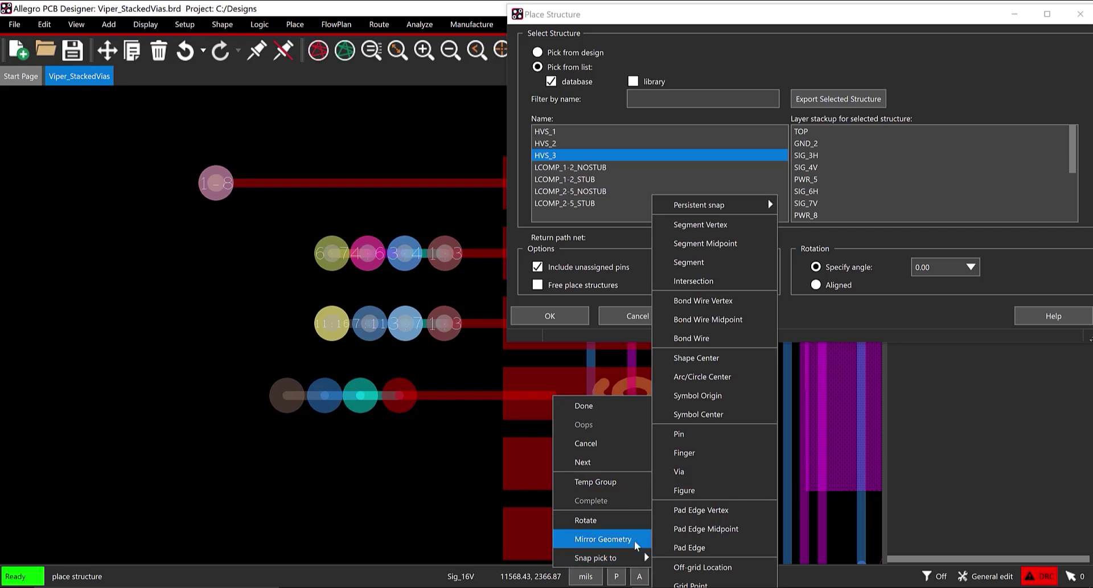
pyautogui.click(706, 436)
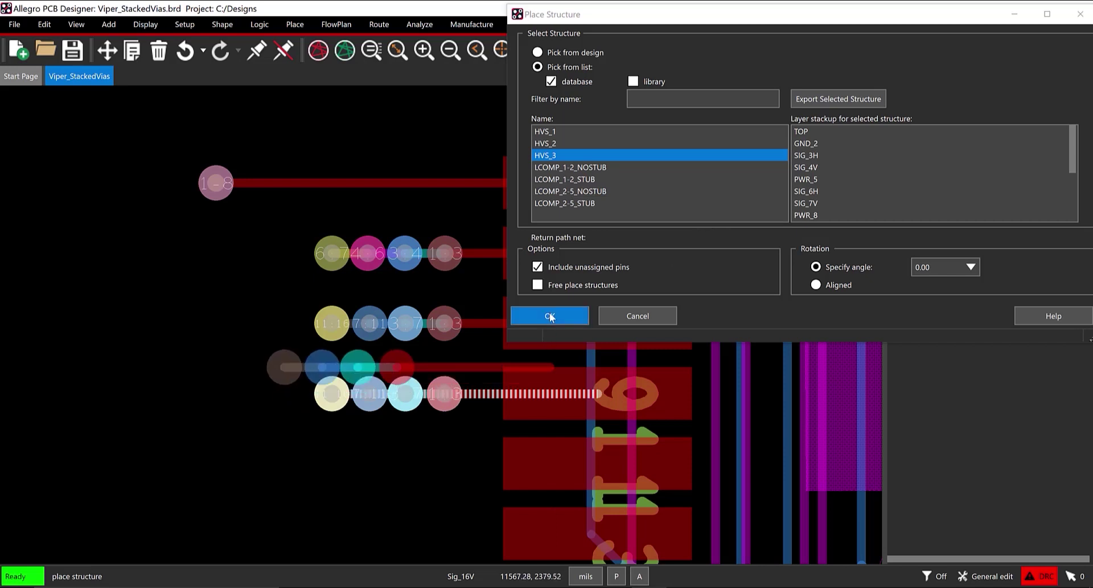
pyautogui.rightClick(285, 367)
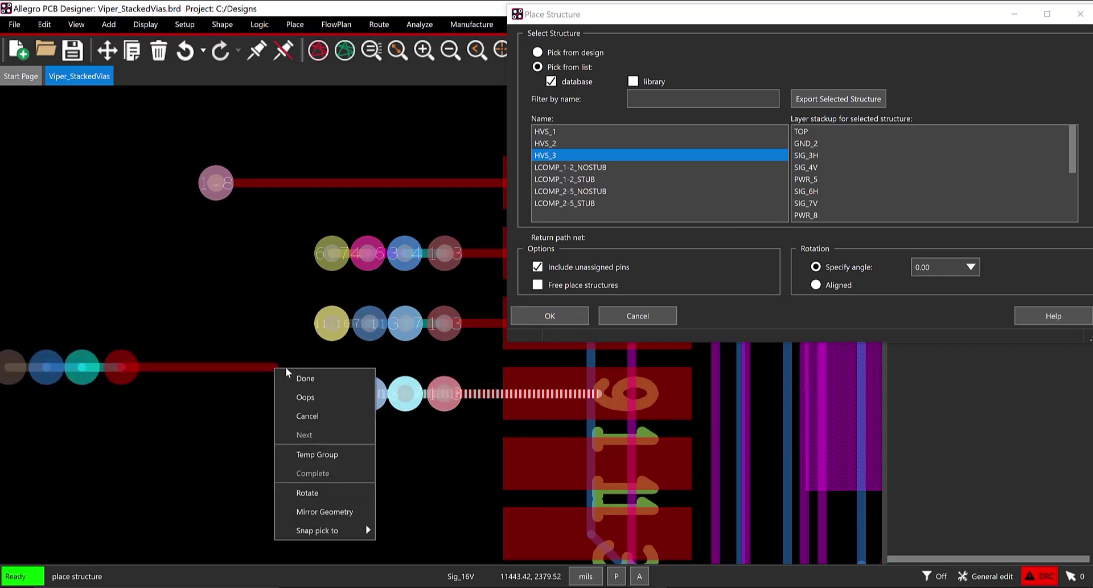
pyautogui.click(295, 378)
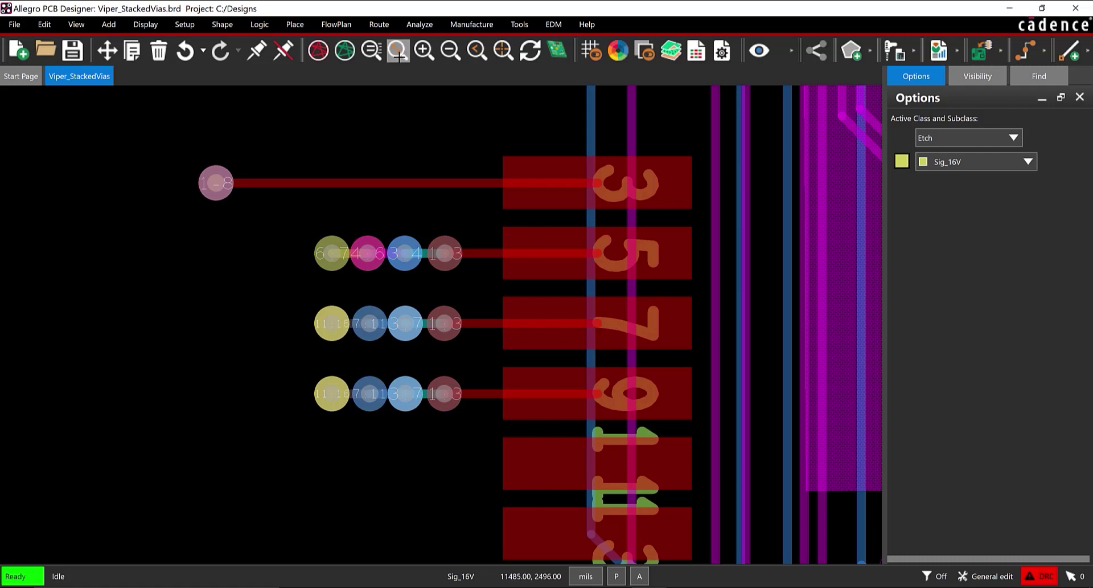
pyautogui.click(379, 25)
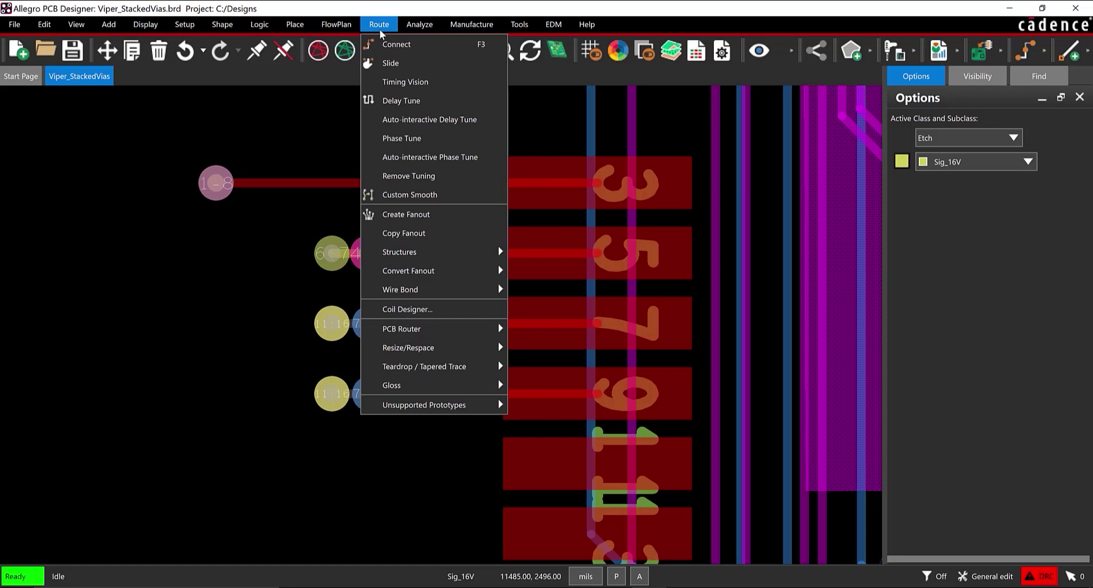
# Step: Start a Top trace from pad 11 with a via to Gnd_2, setting Sig_3H as the next layer
pyautogui.click(460, 45)
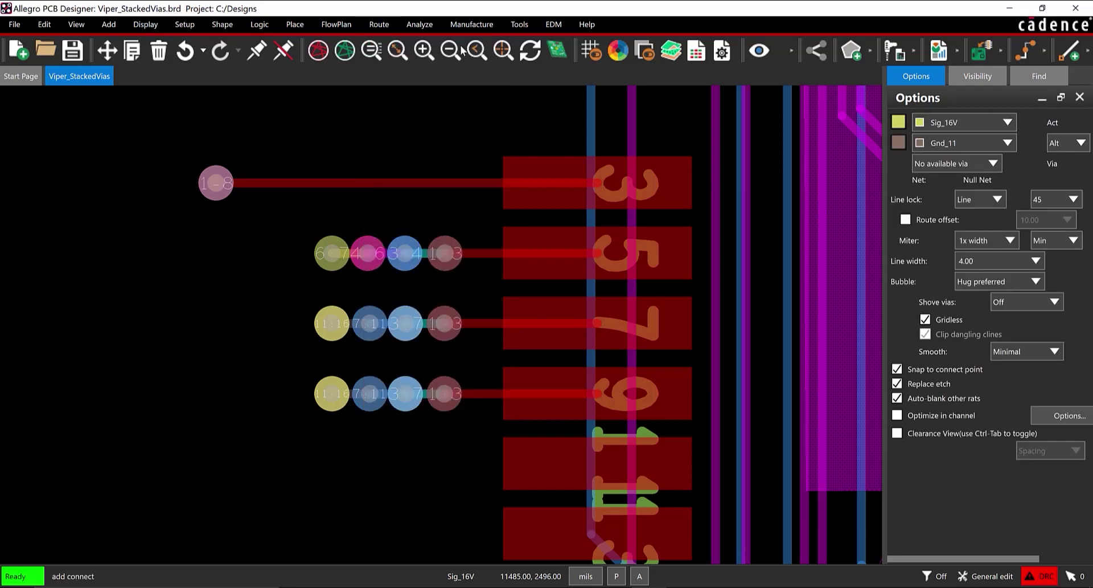
pyautogui.click(529, 462)
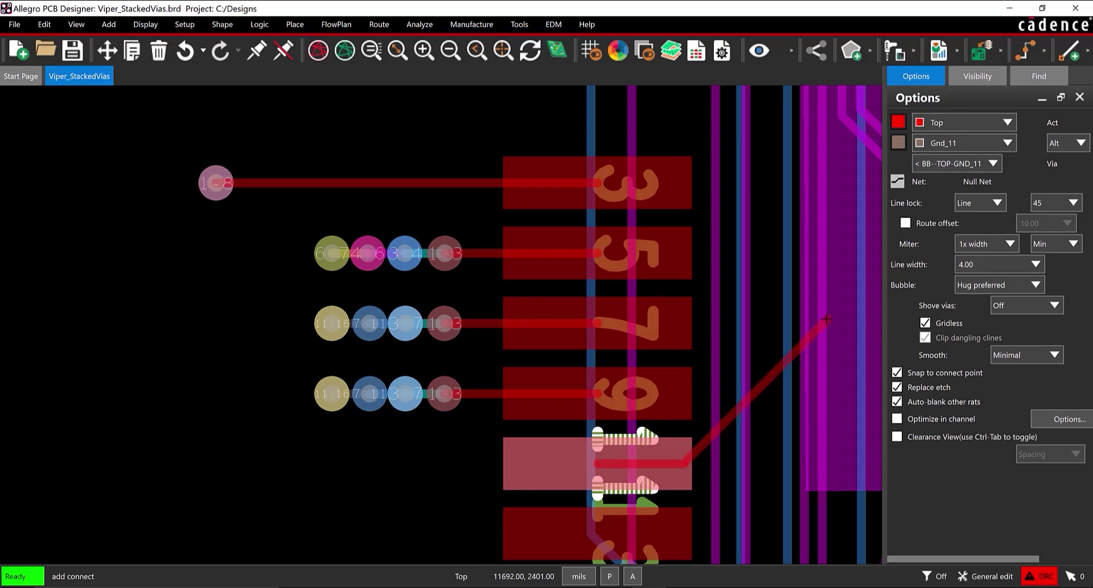
pyautogui.click(994, 143)
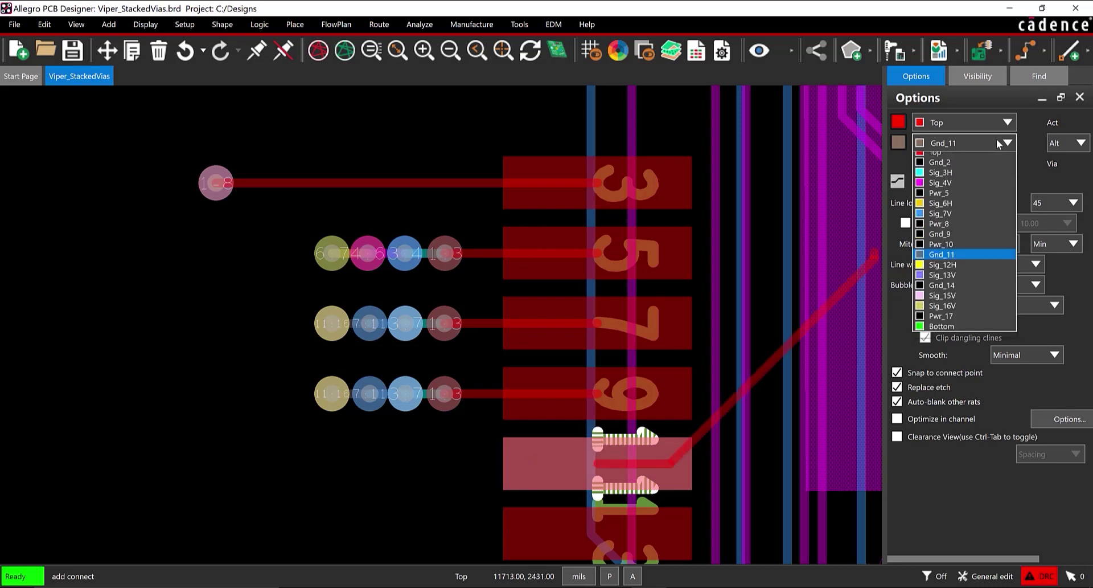
pyautogui.click(993, 169)
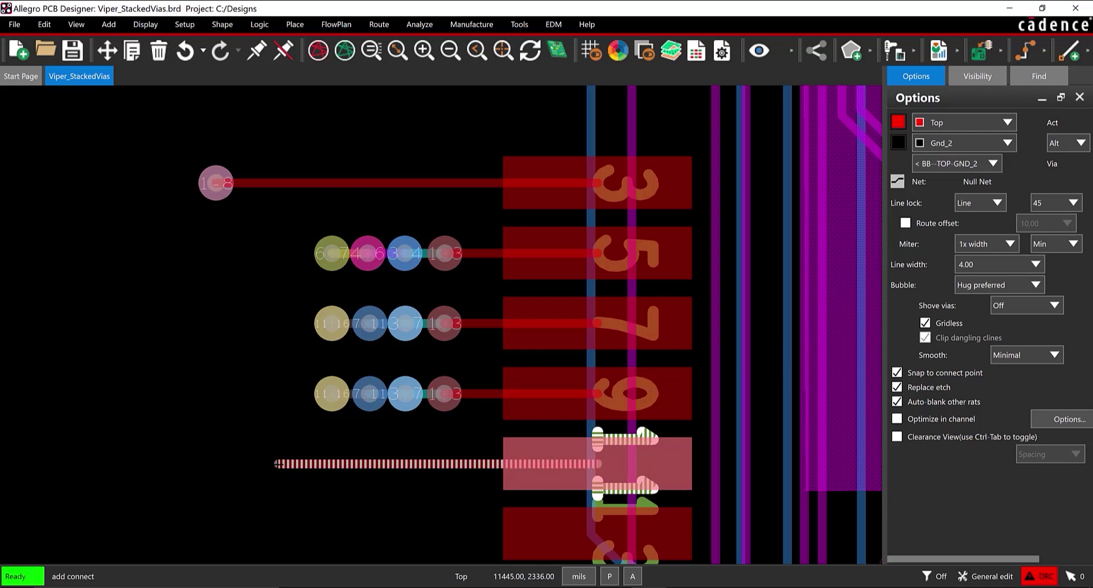
pyautogui.doubleClick(277, 463)
pyautogui.click(994, 146)
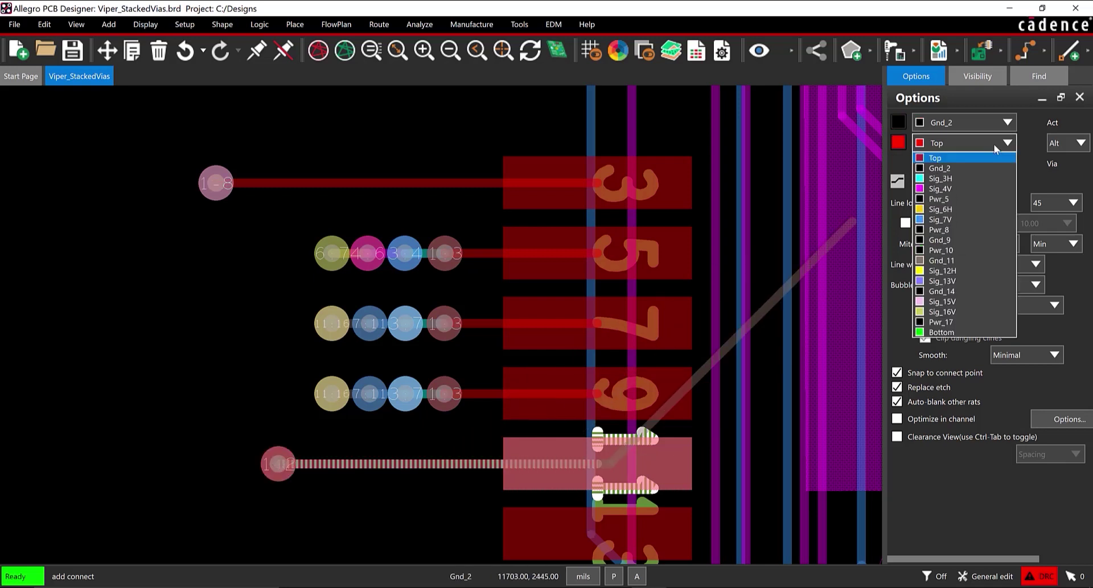
pyautogui.click(987, 178)
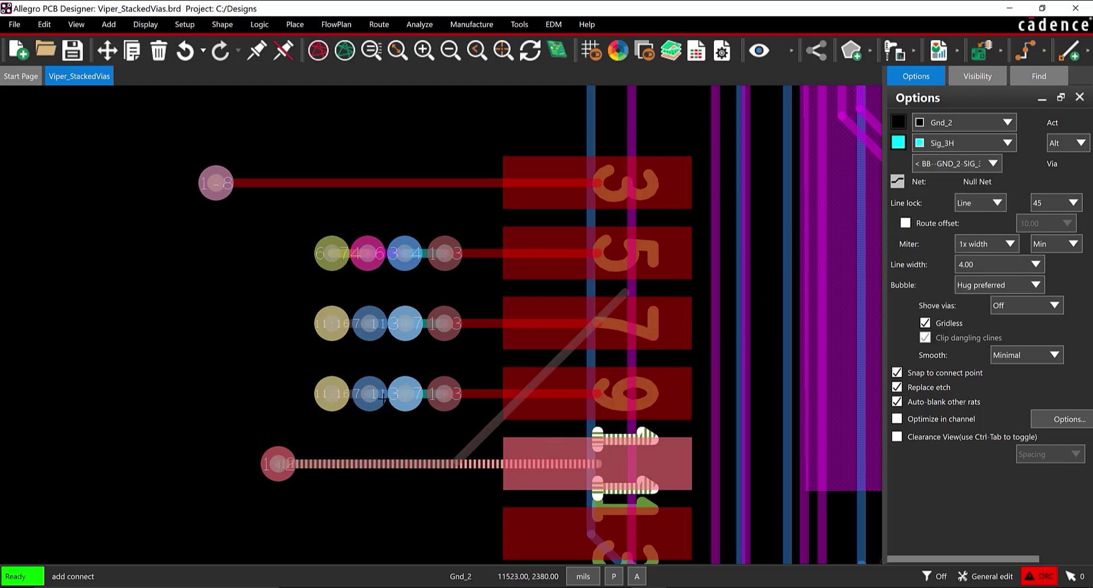
# Step: Add stacked vias down to Sig_3H and then Sig_4V at the trace end
pyautogui.rightClick(276, 472)
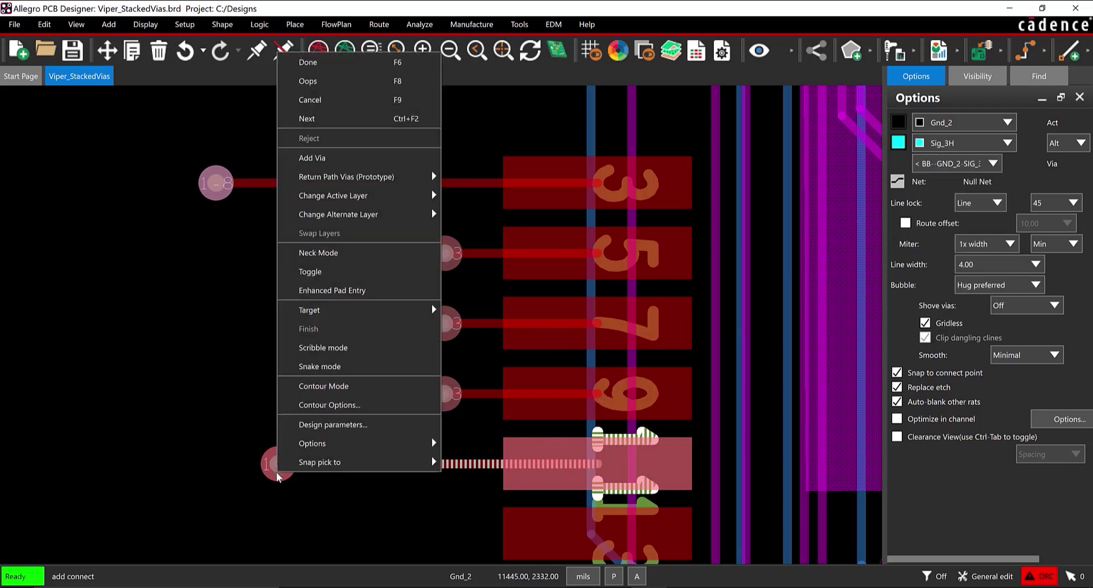
pyautogui.click(345, 155)
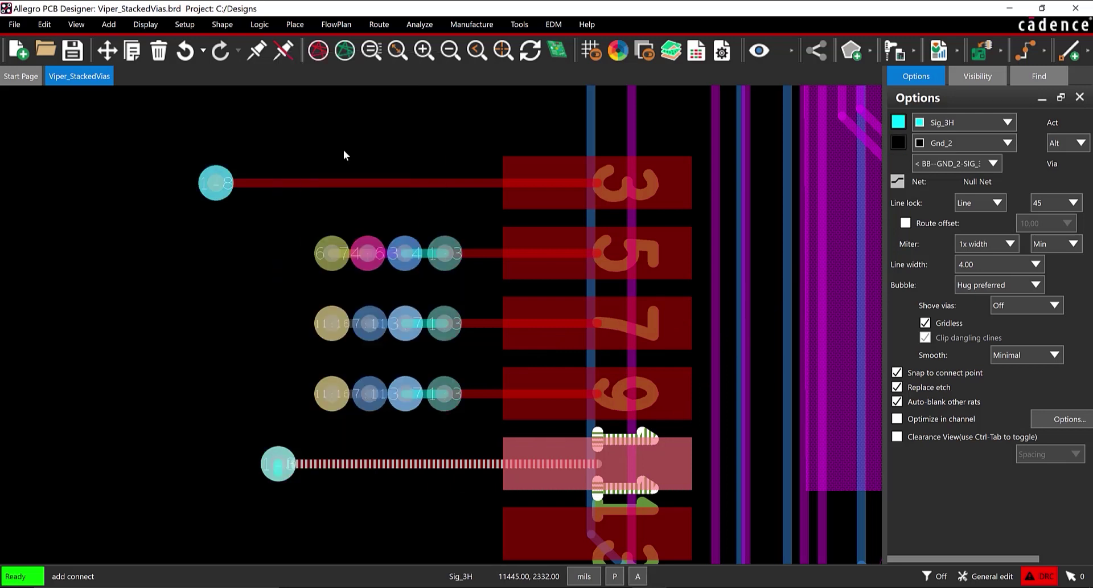
pyautogui.click(979, 143)
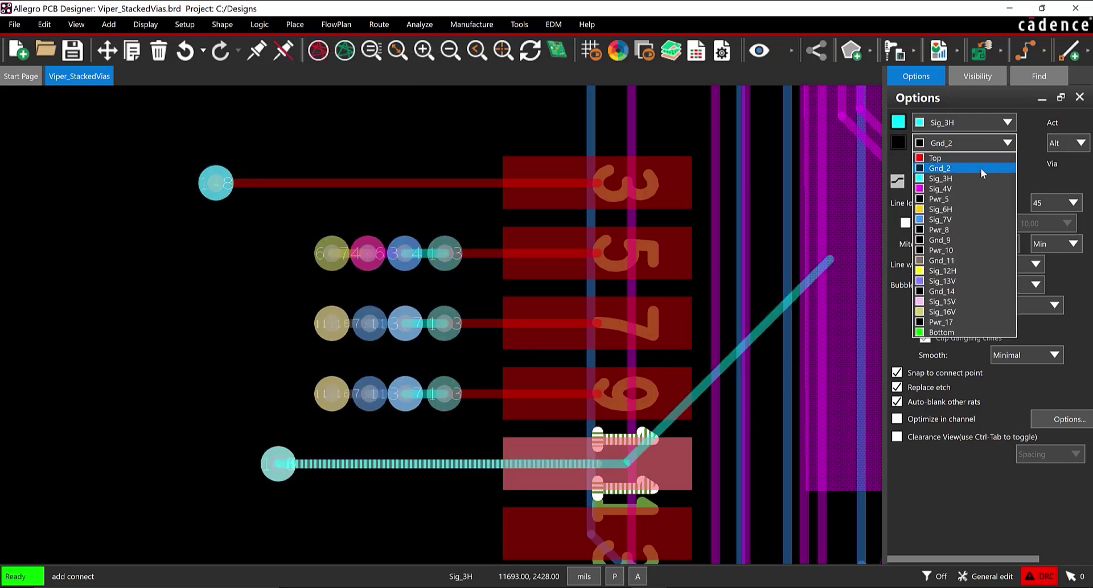
pyautogui.click(979, 186)
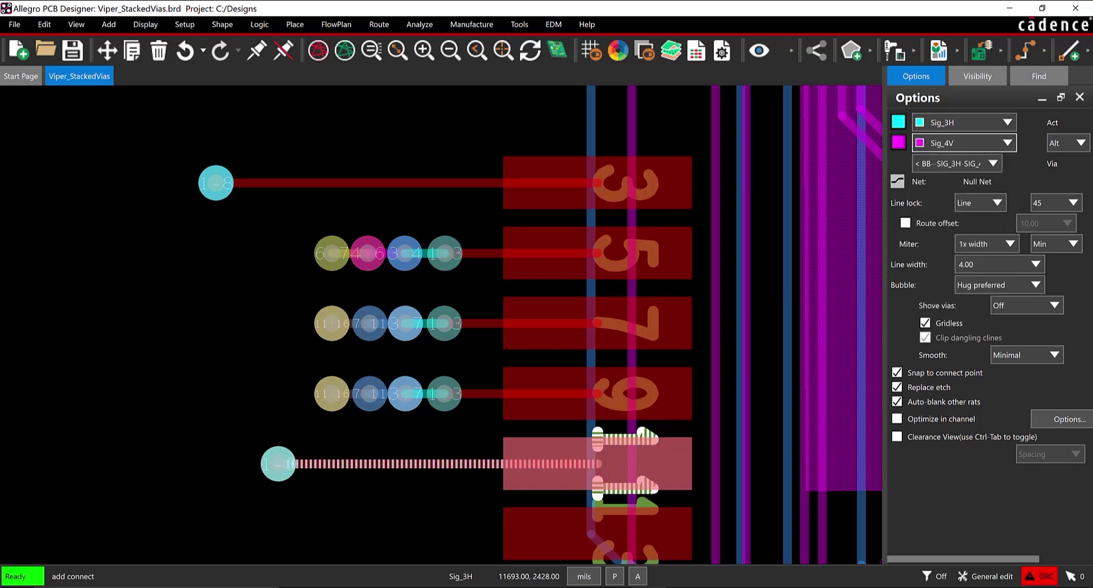
pyautogui.rightClick(279, 468)
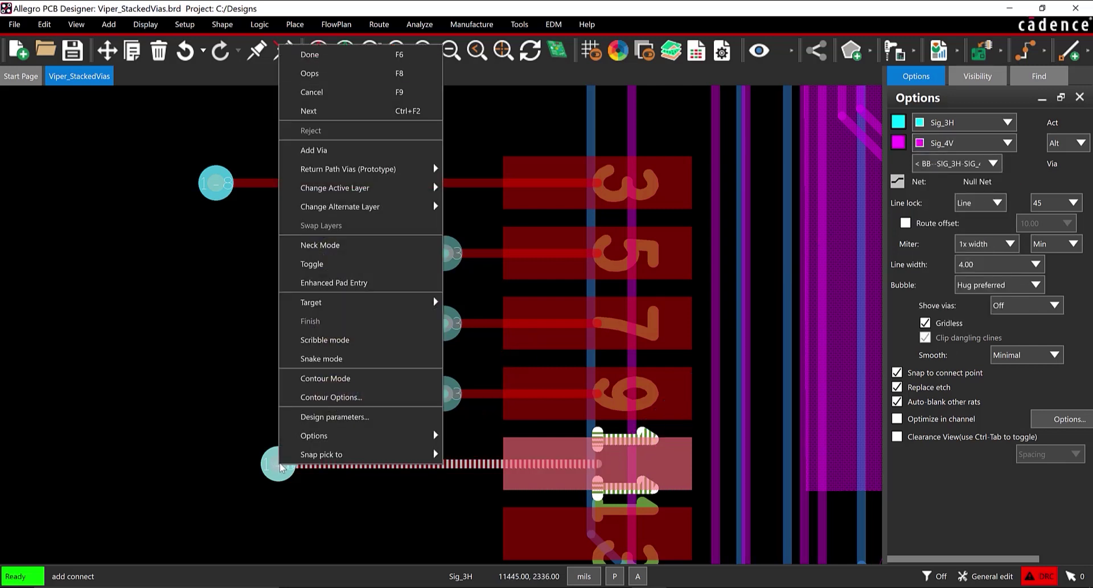
pyautogui.click(375, 152)
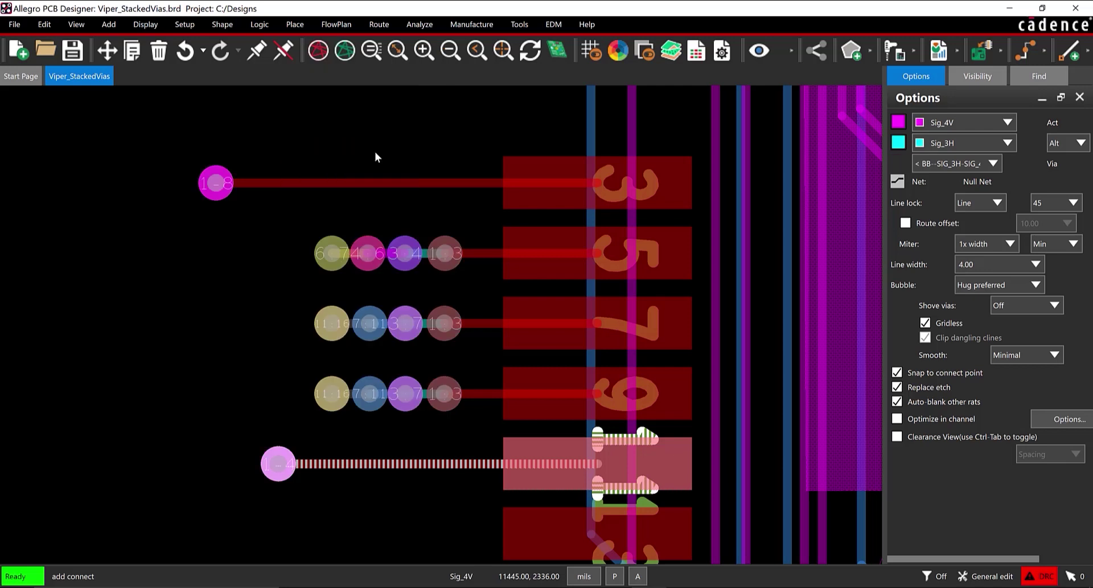
# Step: Add a final via down to Pwr_5 and finish the route
pyautogui.click(1007, 143)
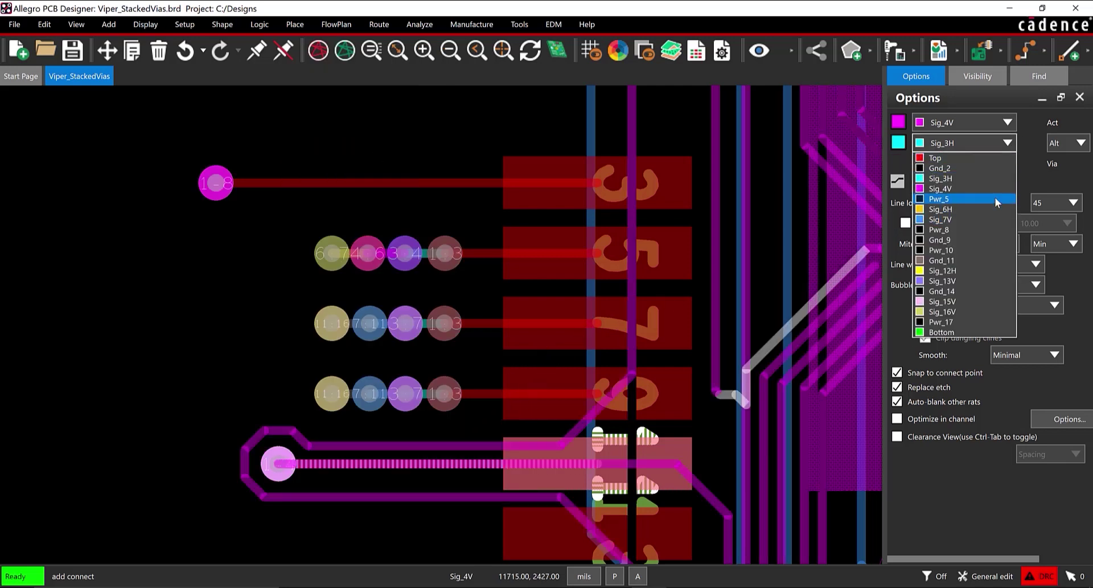
pyautogui.click(995, 198)
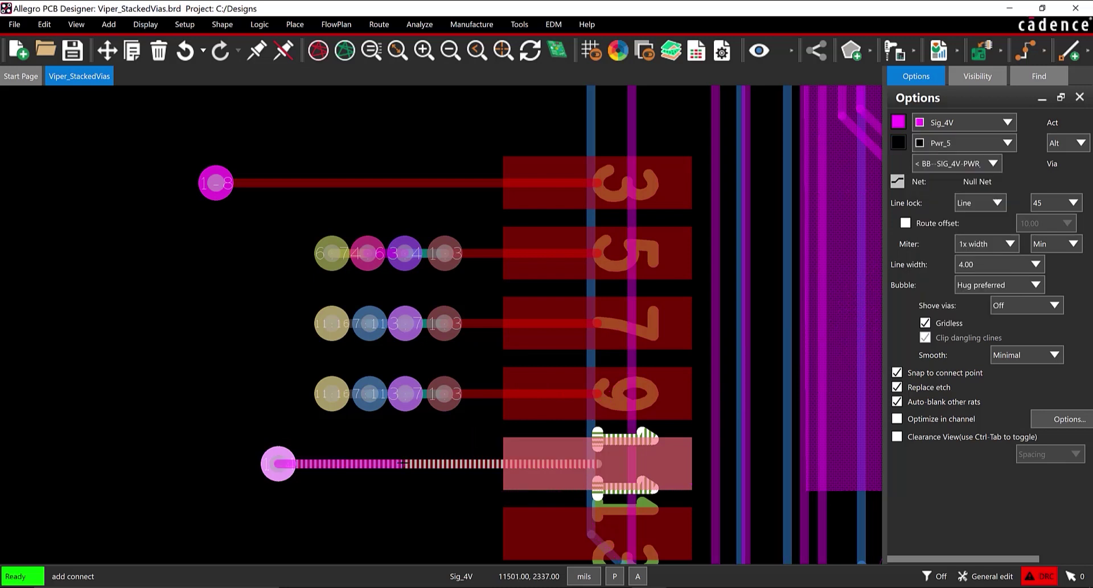
pyautogui.rightClick(278, 464)
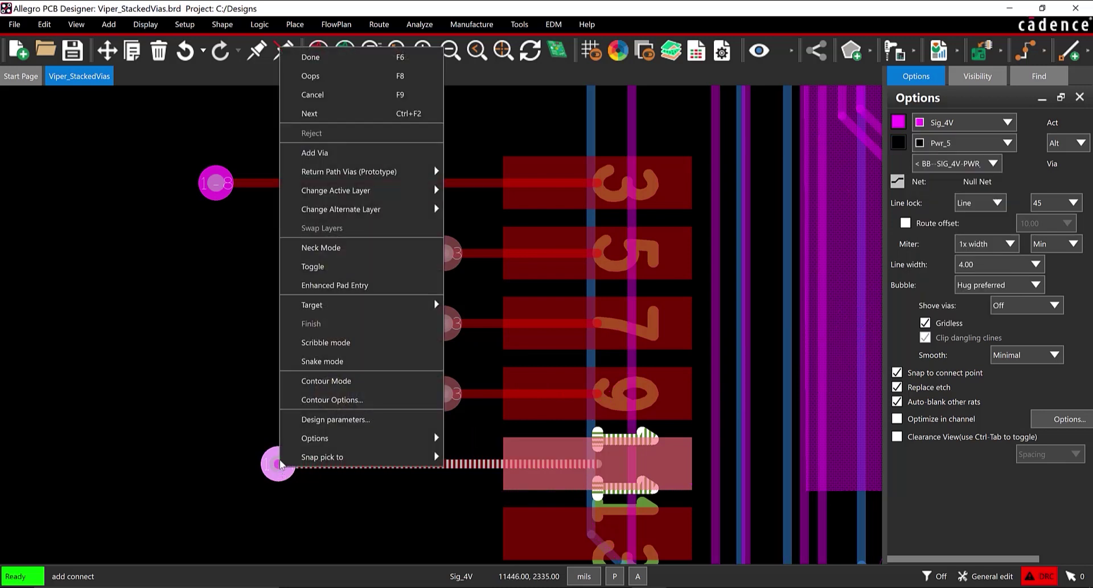
pyautogui.click(342, 152)
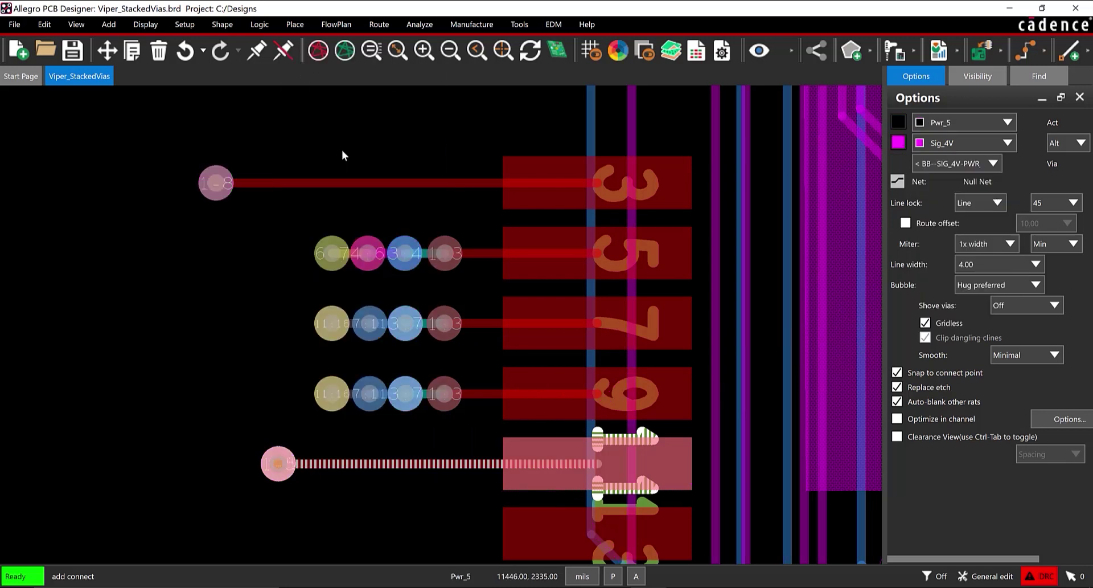
pyautogui.rightClick(342, 150)
pyautogui.click(349, 57)
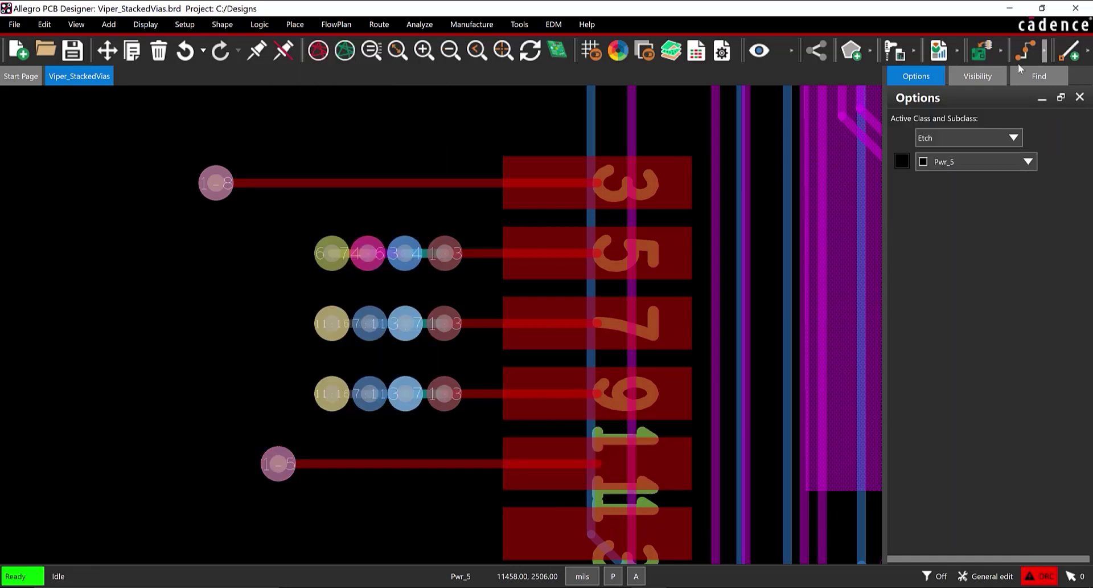
# Step: Hide the Gnd_2 and Pwr_5 etch in the Visibility tab while keeping their vias shown
pyautogui.click(991, 77)
pyautogui.click(1042, 291)
pyautogui.click(1042, 347)
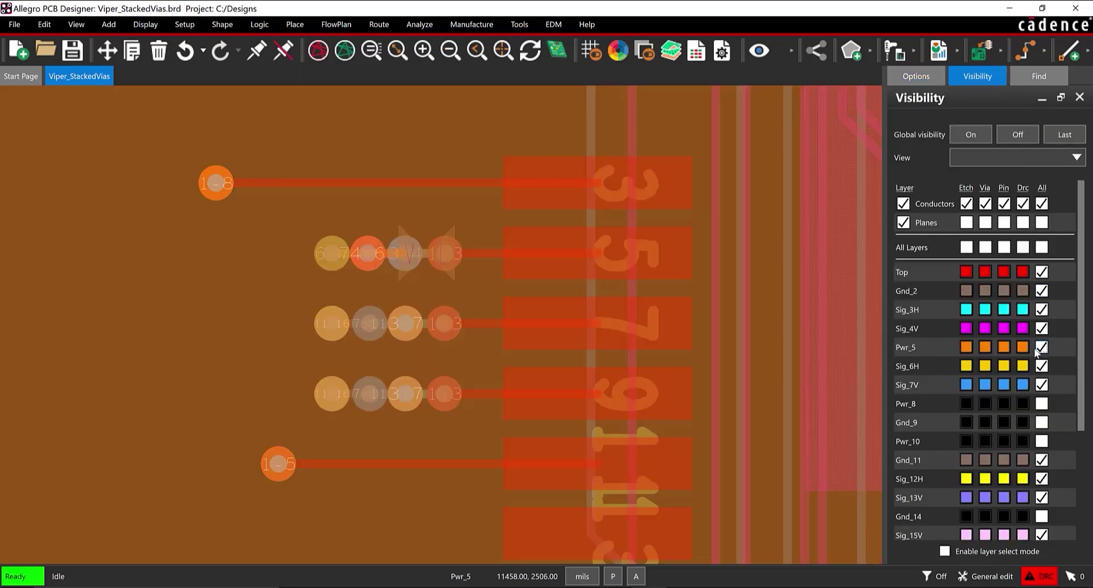
pyautogui.click(966, 347)
pyautogui.click(967, 290)
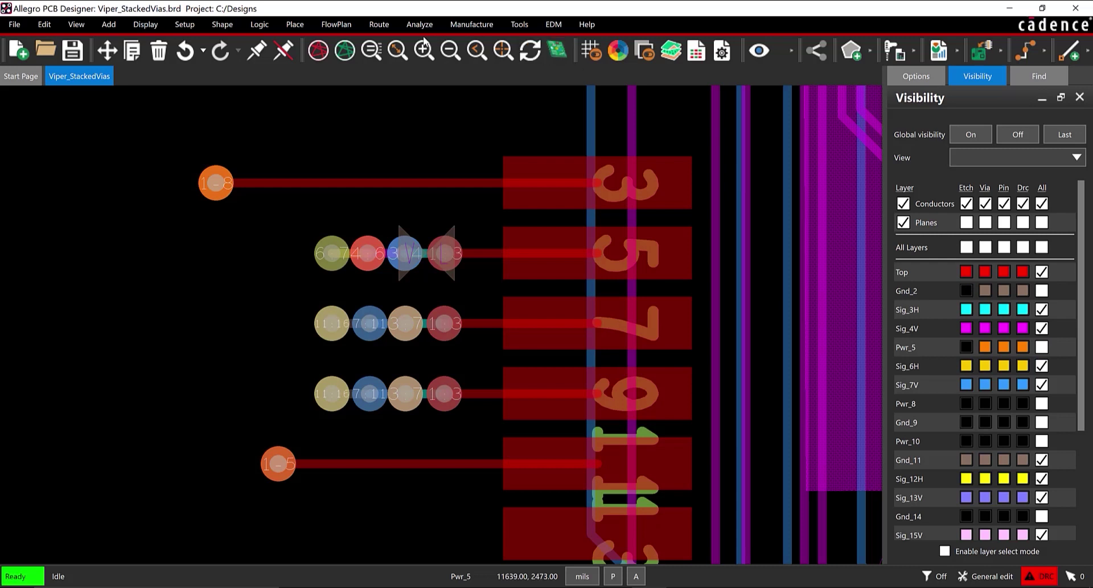
pyautogui.click(379, 25)
# Step: Save the bottom-left via stack as HighSpeed structure HVS_4.exml with via properties preserved, replacing the old file
pyautogui.moveTo(430, 252)
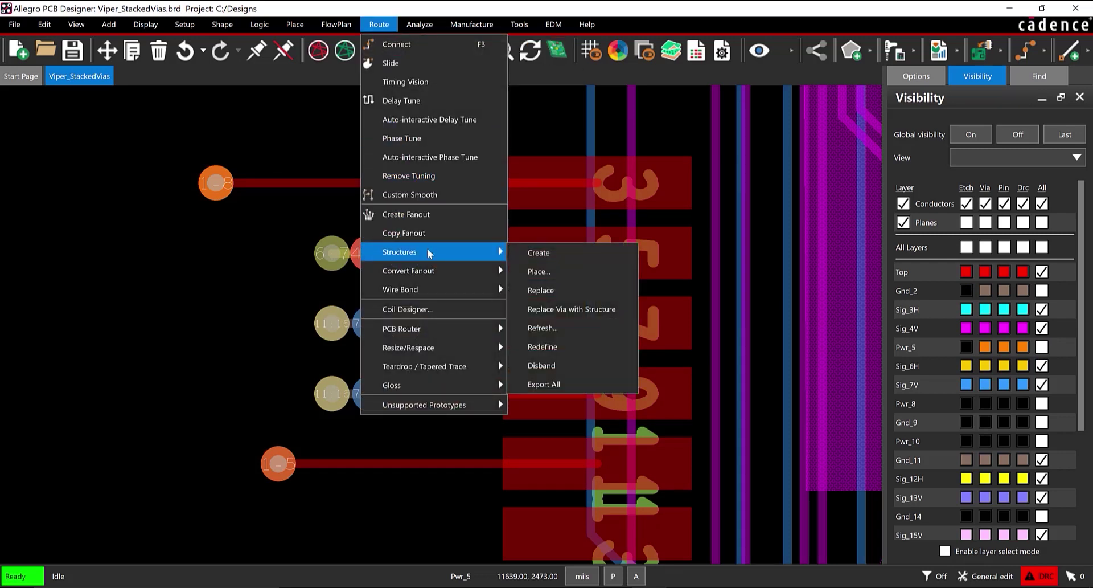
pyautogui.click(607, 260)
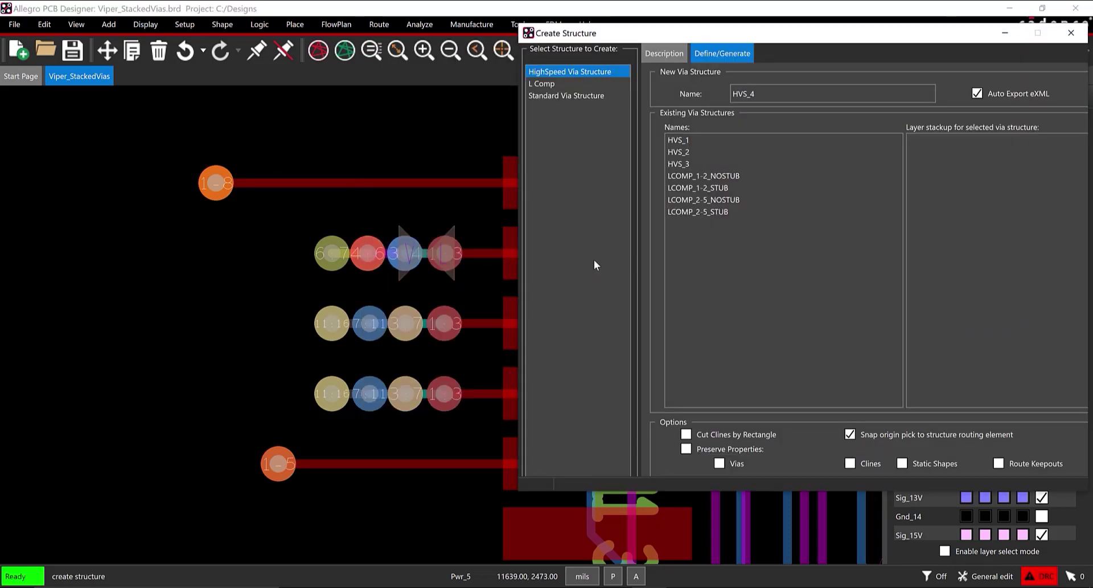
pyautogui.click(719, 465)
pyautogui.moveTo(239, 432)
pyautogui.mouseDown()
pyautogui.moveTo(388, 496)
pyautogui.moveTo(454, 495)
pyautogui.mouseUp()
pyautogui.click(766, 417)
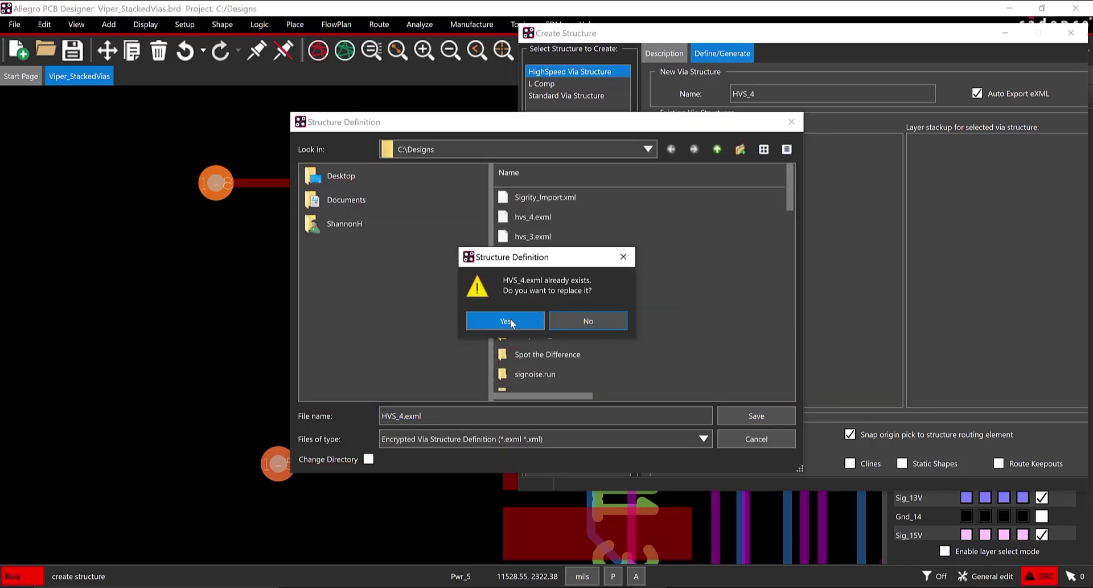
pyautogui.click(510, 322)
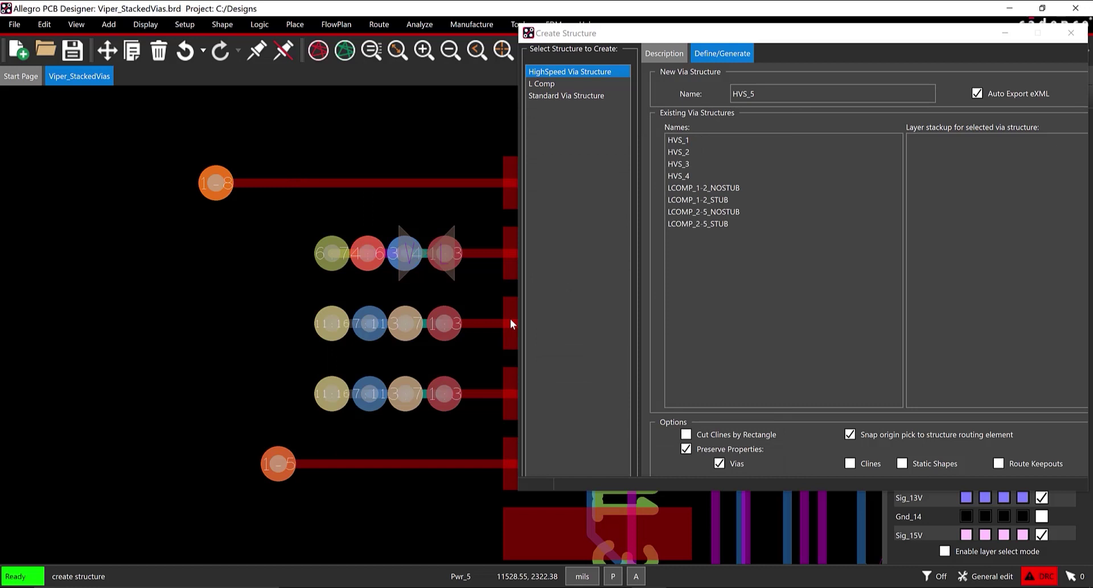
pyautogui.click(686, 176)
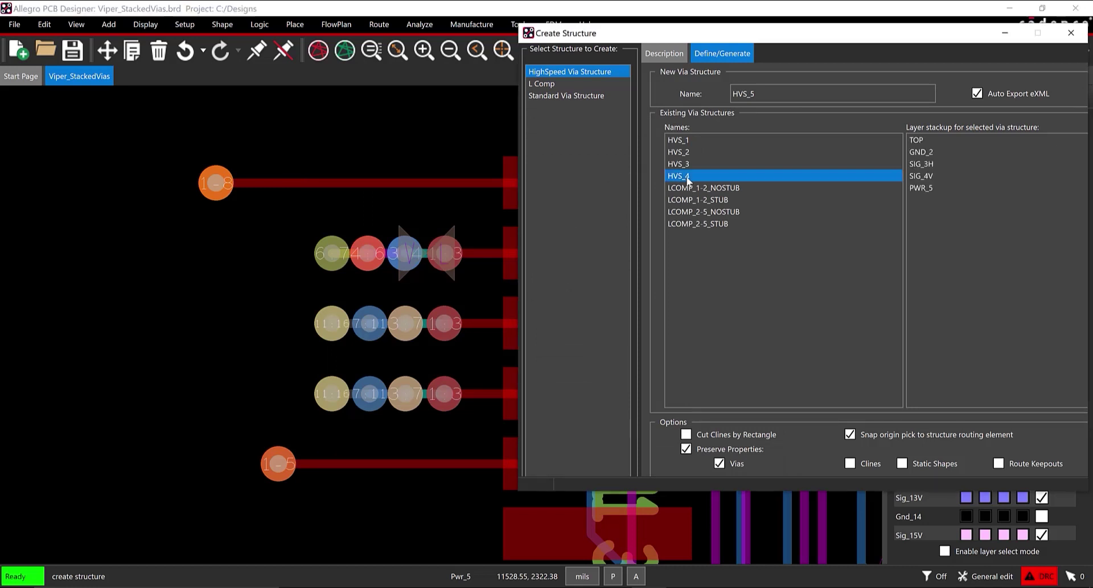
pyautogui.press('Return')
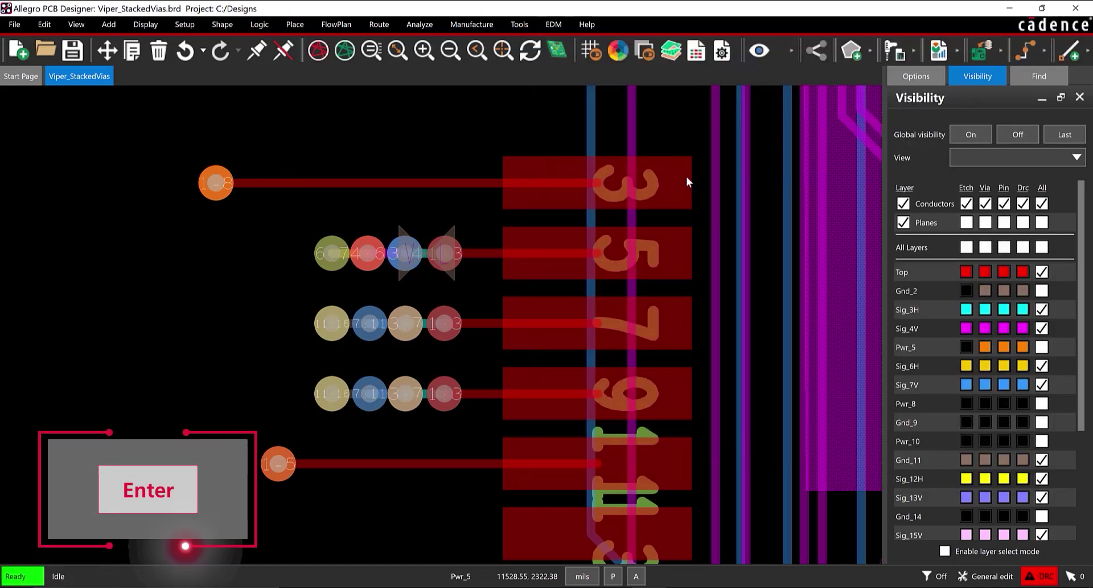
# Step: Open Route > Structures > Place and choose HVS_4 as the structure to place
pyautogui.click(379, 25)
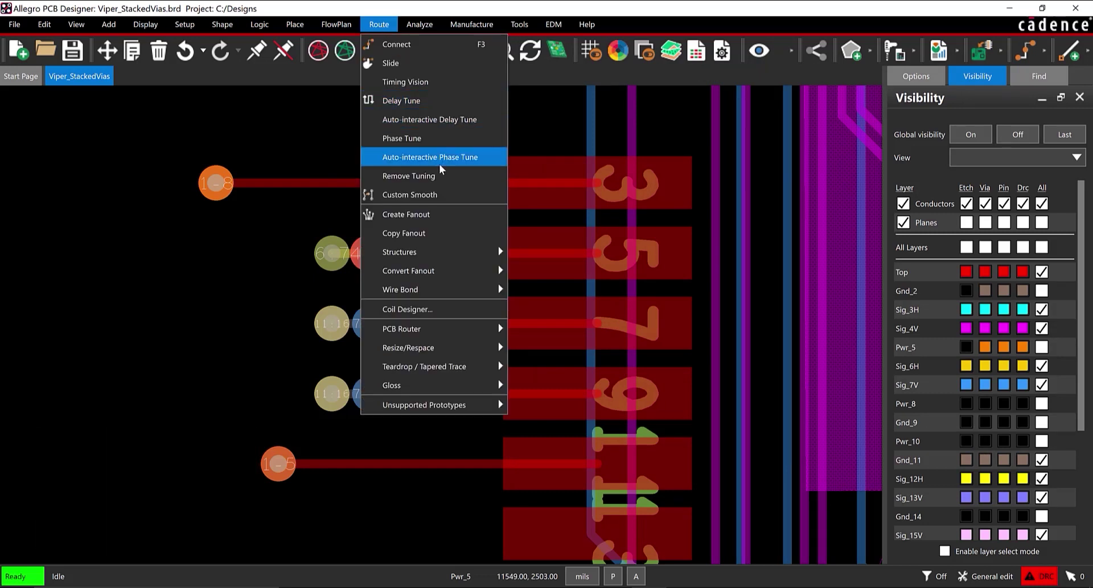
pyautogui.moveTo(453, 254)
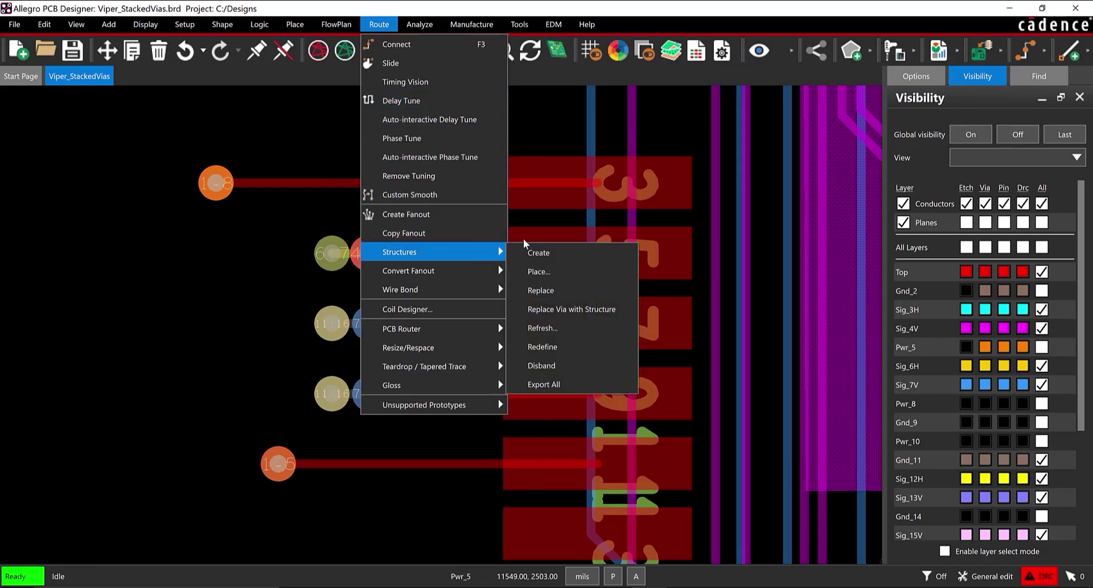
pyautogui.click(584, 271)
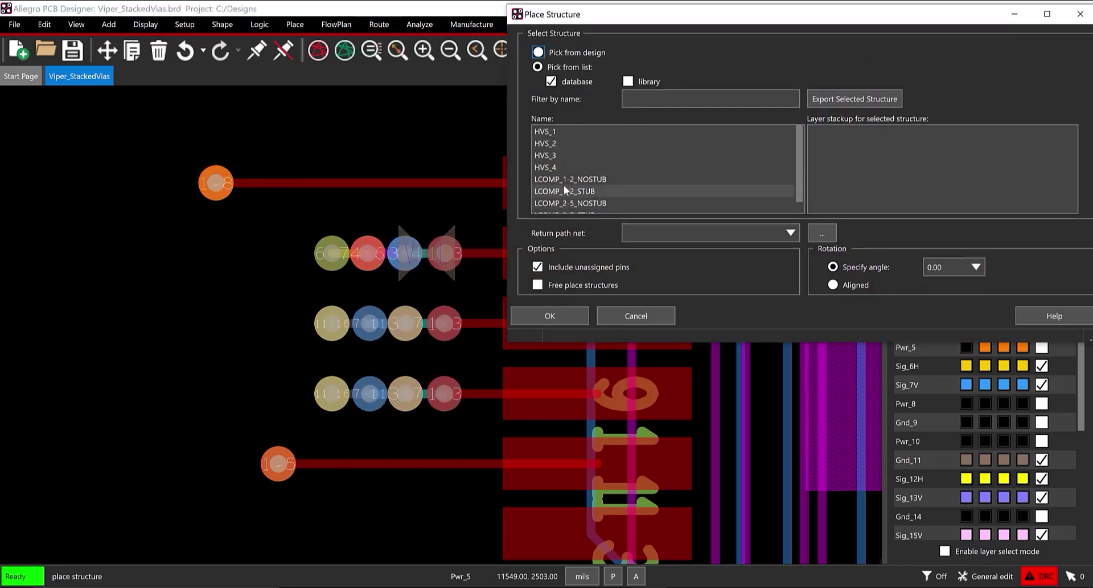
pyautogui.click(565, 167)
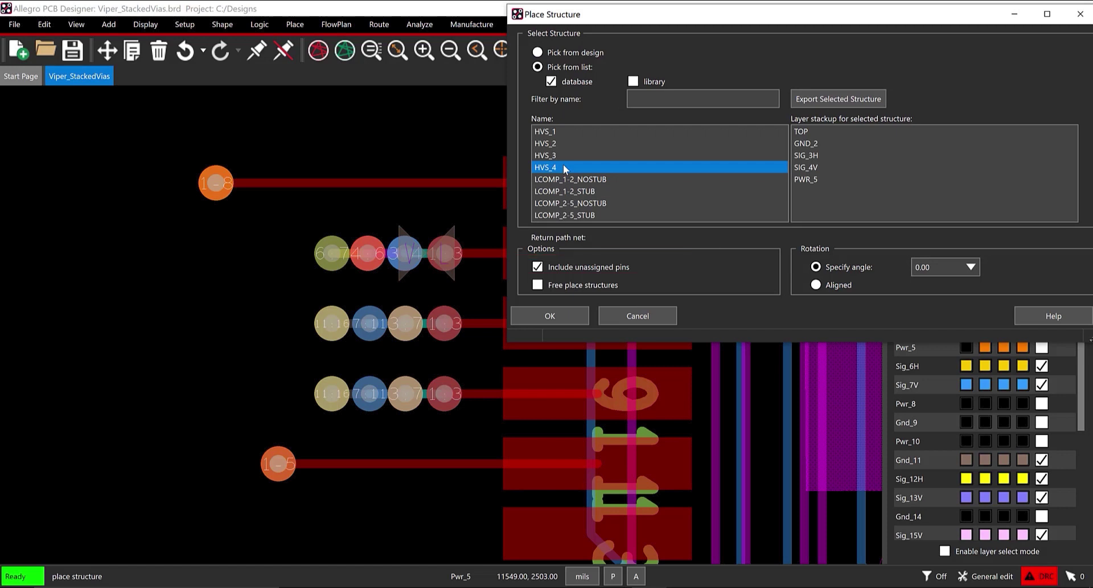
# Step: Snap the HVS_4 pick point to a pin and place it below the original trace
pyautogui.rightClick(570, 534)
pyautogui.moveTo(618, 529)
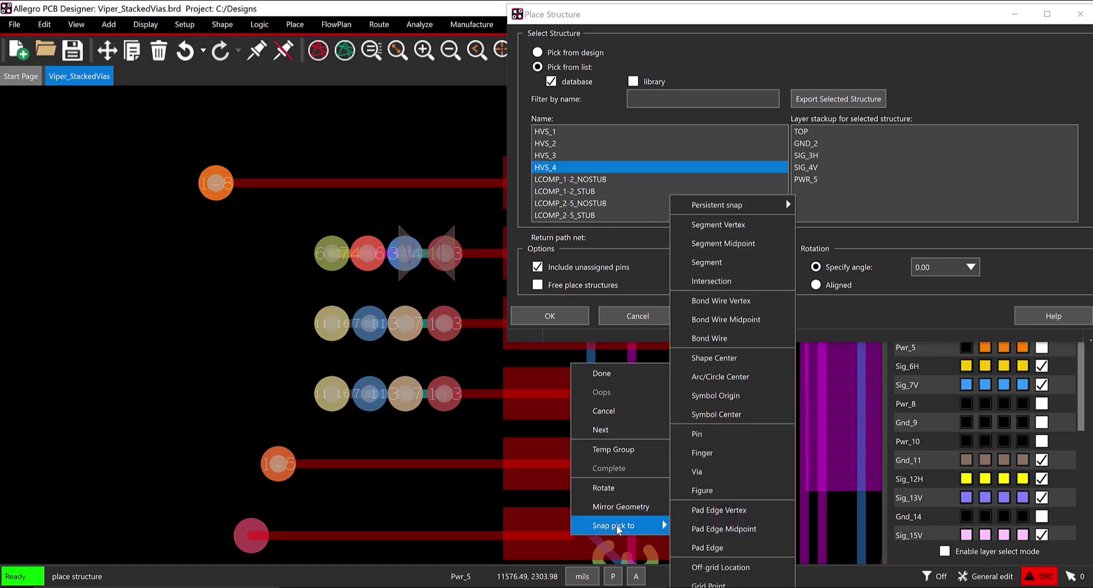
pyautogui.click(711, 434)
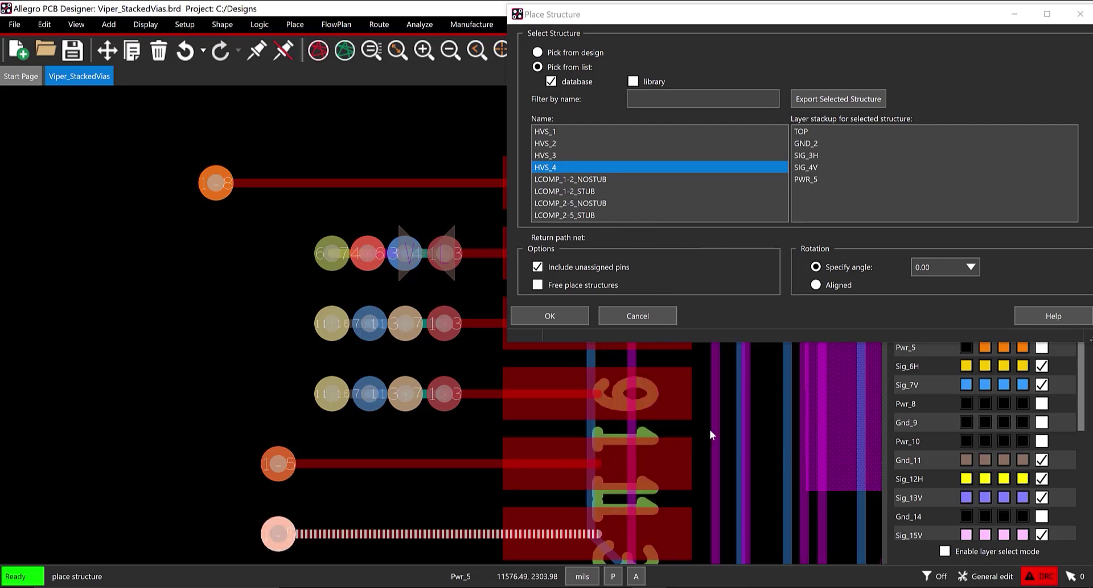
pyautogui.rightClick(444, 439)
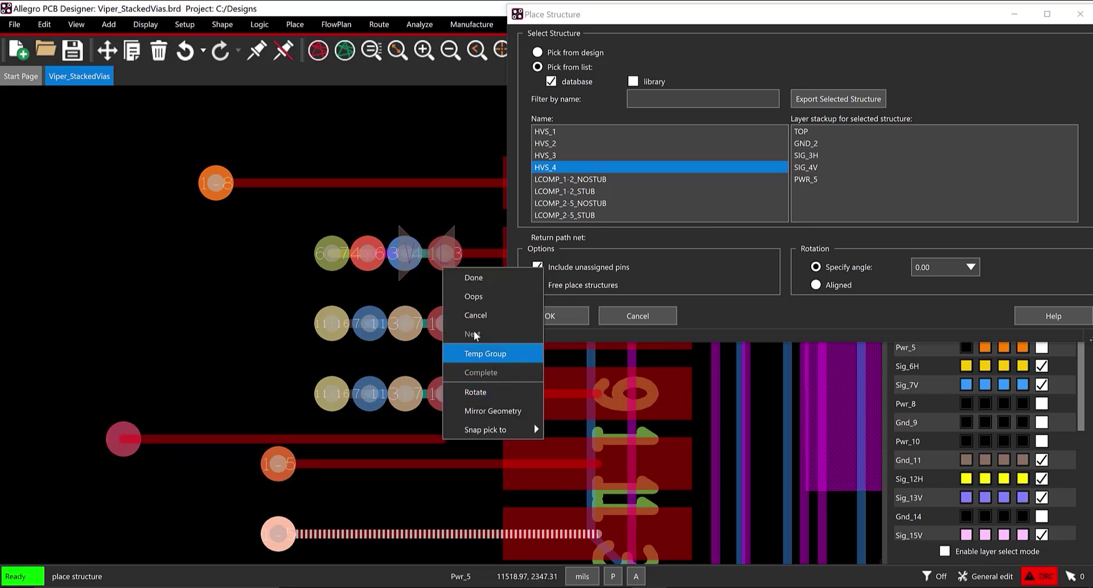
pyautogui.click(484, 273)
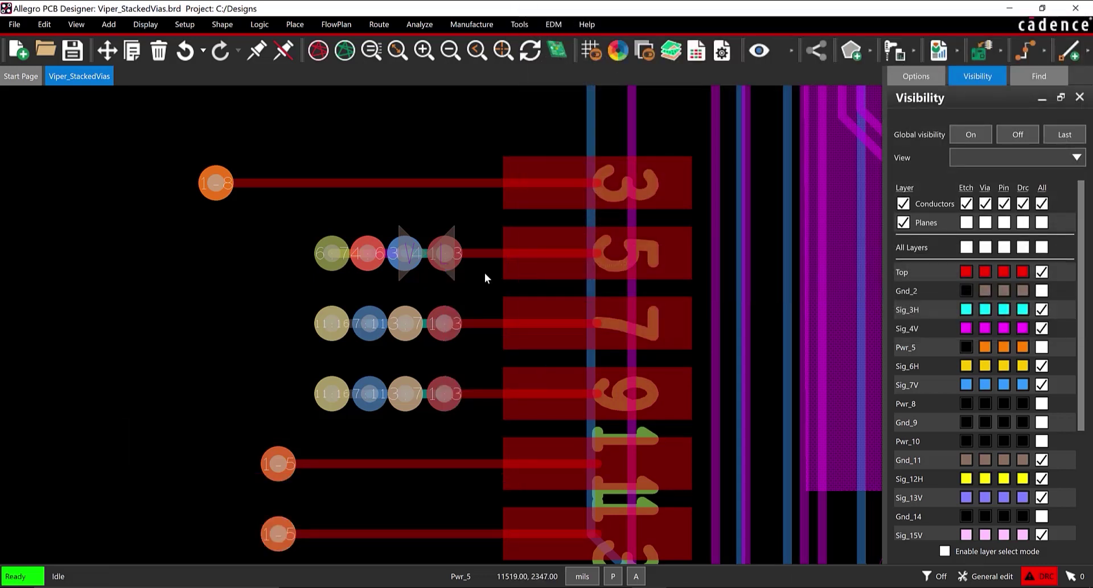